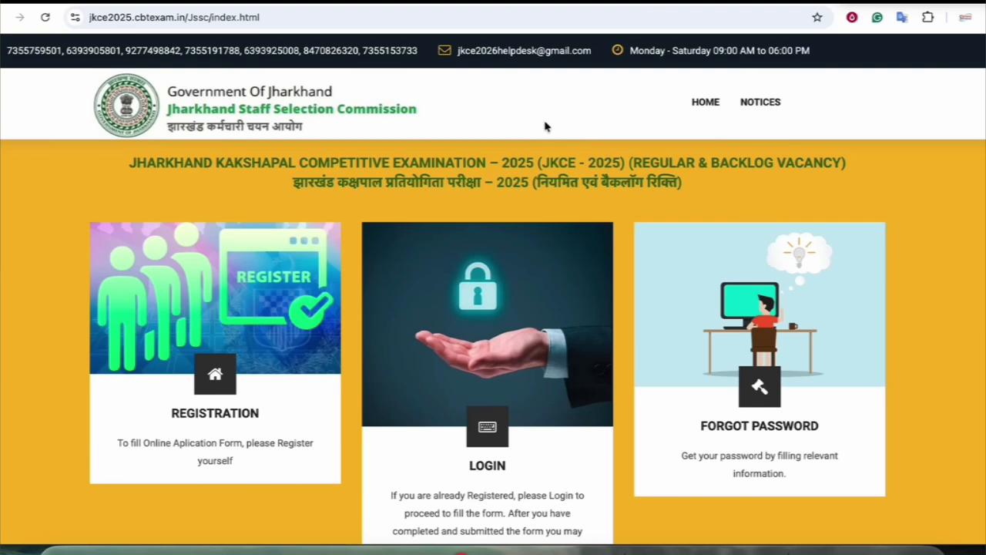
Open the NOTICES dropdown in the JKCE-2025 home page's top navigation
scroll(570, 158, down, 10)
scroll(570, 158, up, 10)
click(752, 102)
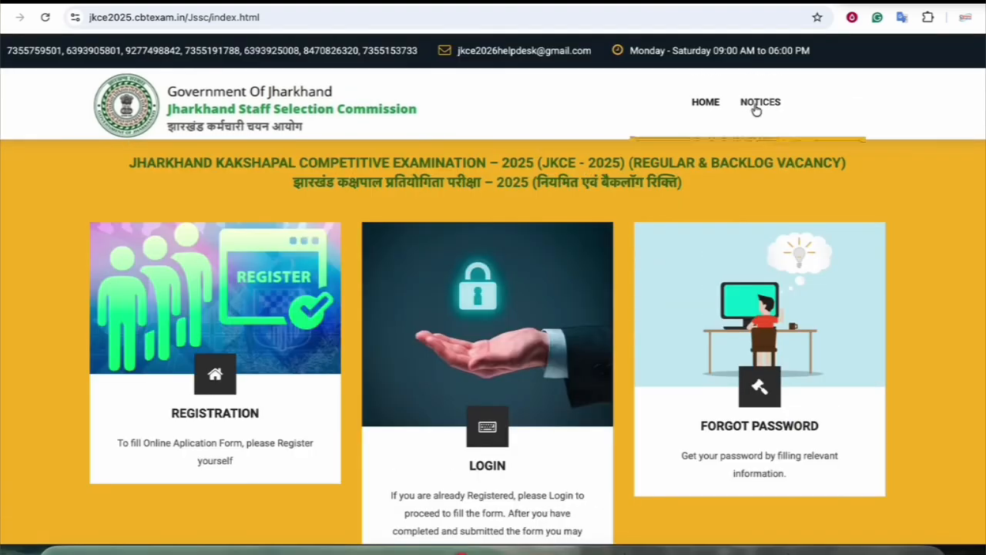
Open the IMPORTANT NOTICE JKCE-2025 PDF and zoom it in to read it
click(718, 154)
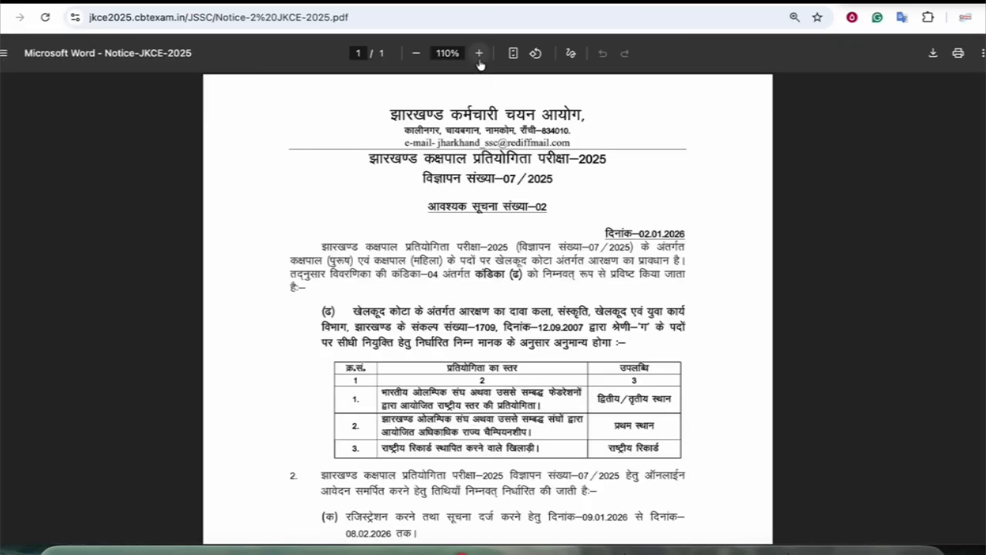
click(478, 53)
click(479, 53)
click(478, 53)
click(478, 53)
scroll(647, 339, down, 10)
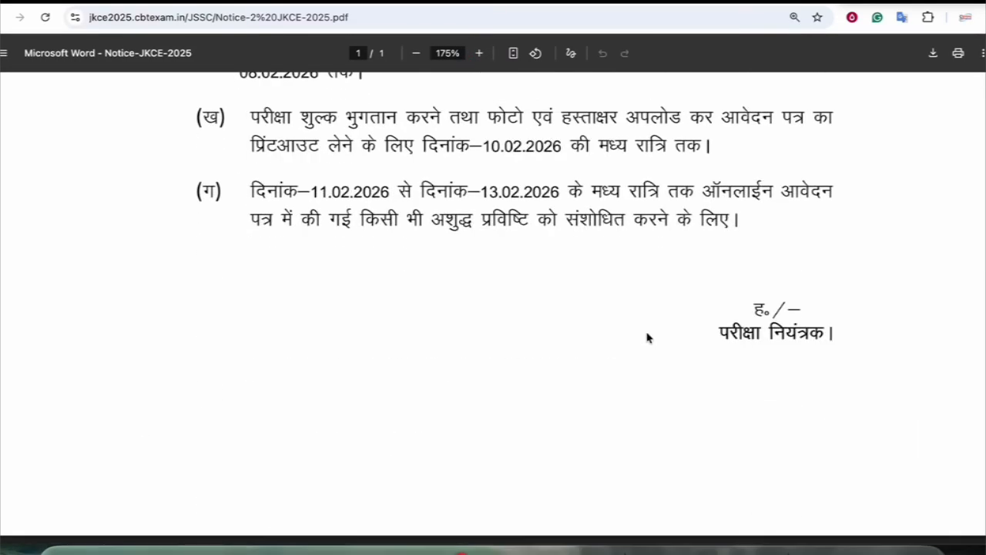
scroll(647, 337, up, 3)
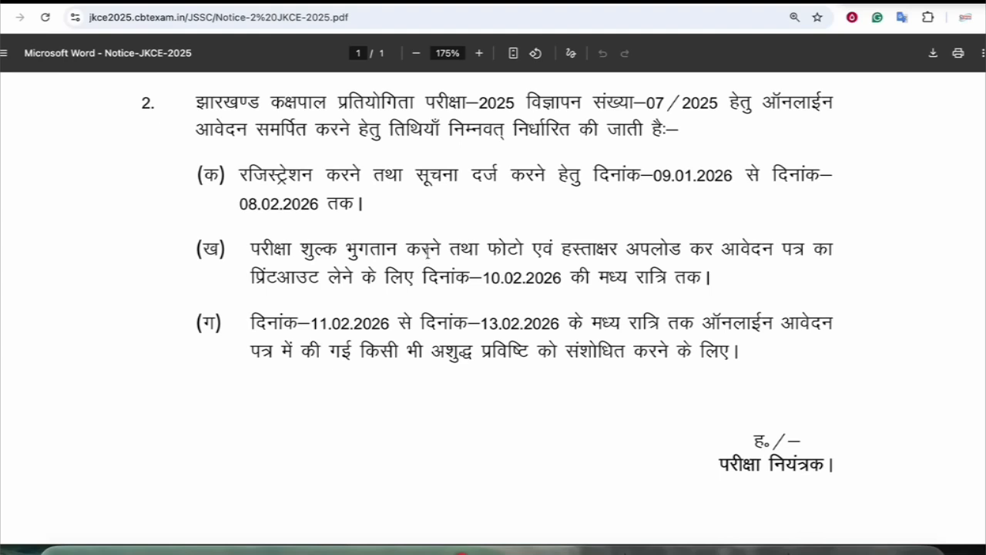
scroll(427, 251, up, 1)
Mark the registration dates 08.02.2026 and 09.01.2026 in the notice, then clear the selection
drag(252, 207, 330, 205)
click(331, 208)
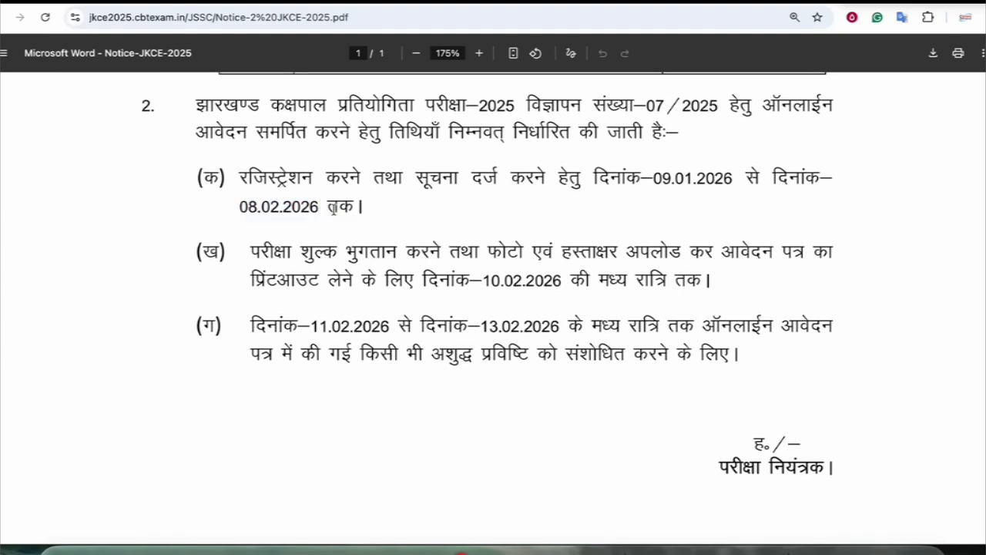
drag(654, 178, 698, 178)
click(698, 178)
Back on the index.html home page, box the JKCE - 2025 title in red and add an arrow
click(674, 1)
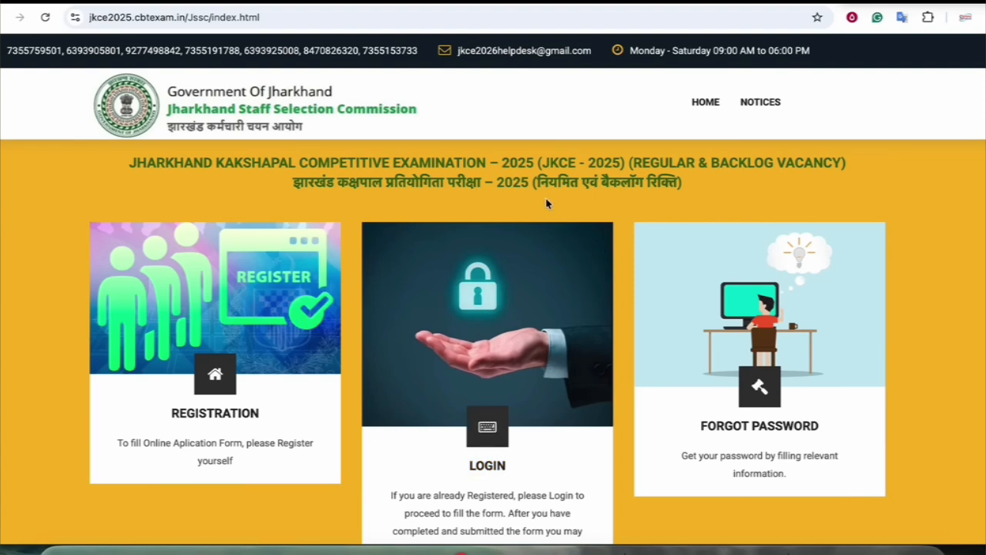
click(818, 2)
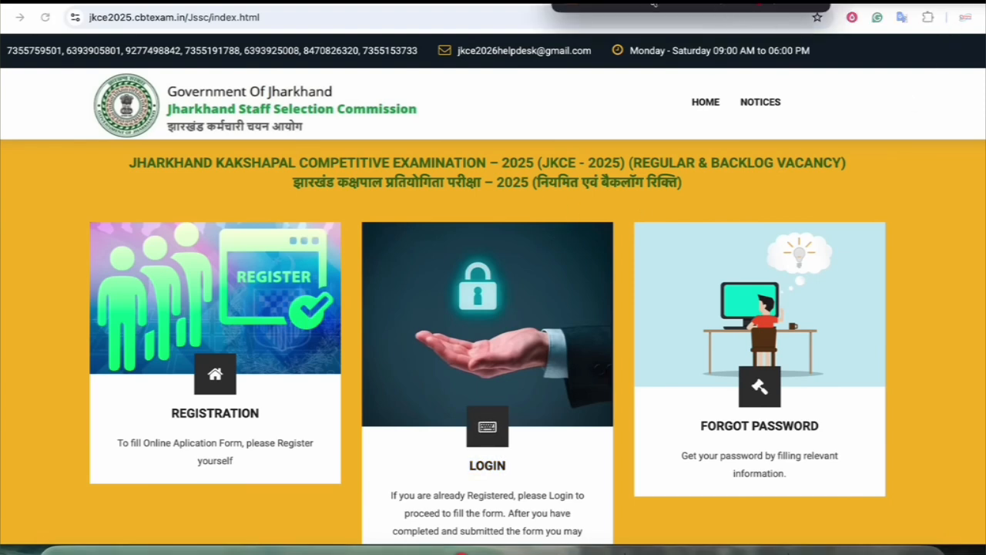
mouse_move(550, 145)
mouse_down()
mouse_move(492, 148)
mouse_move(539, 206)
mouse_move(738, 165)
mouse_move(539, 148)
mouse_up()
drag(523, 98, 533, 135)
mouse_move(352, 217)
mouse_down()
mouse_move(454, 202)
mouse_move(436, 215)
mouse_up()
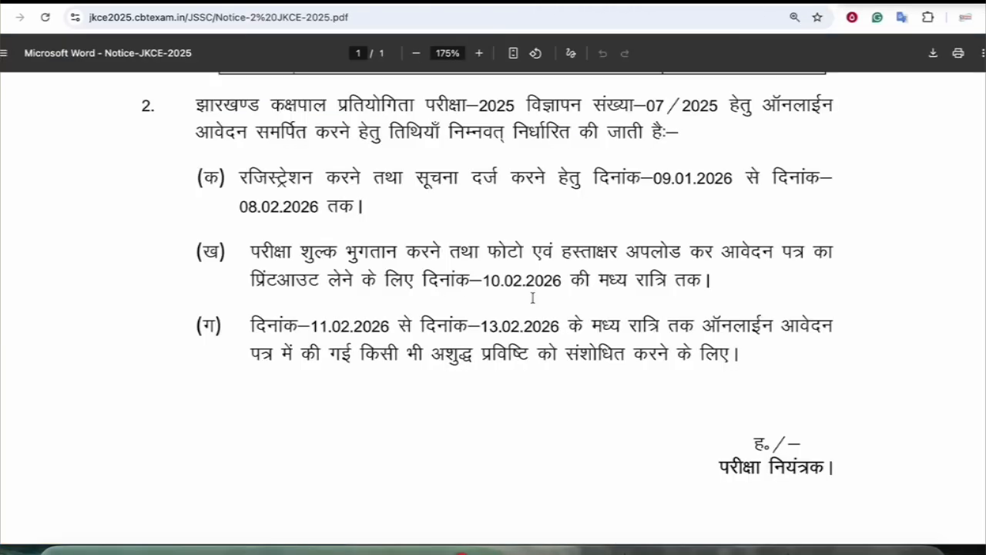
Scroll through the JKCE-2025 brochure PDF pages 1 to 11
scroll(532, 297, down, 1)
scroll(531, 297, up, 10)
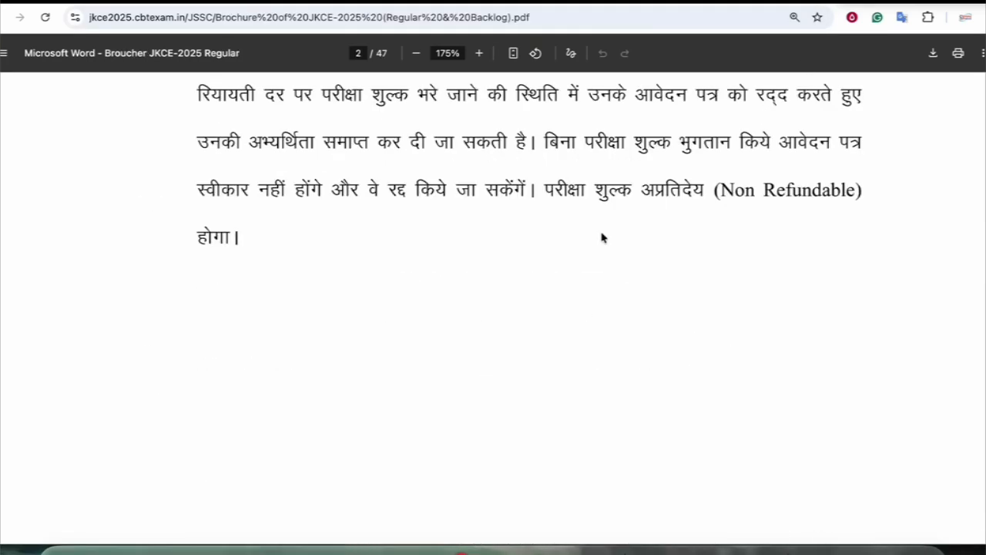
scroll(601, 235, up, 10)
scroll(597, 264, down, 20)
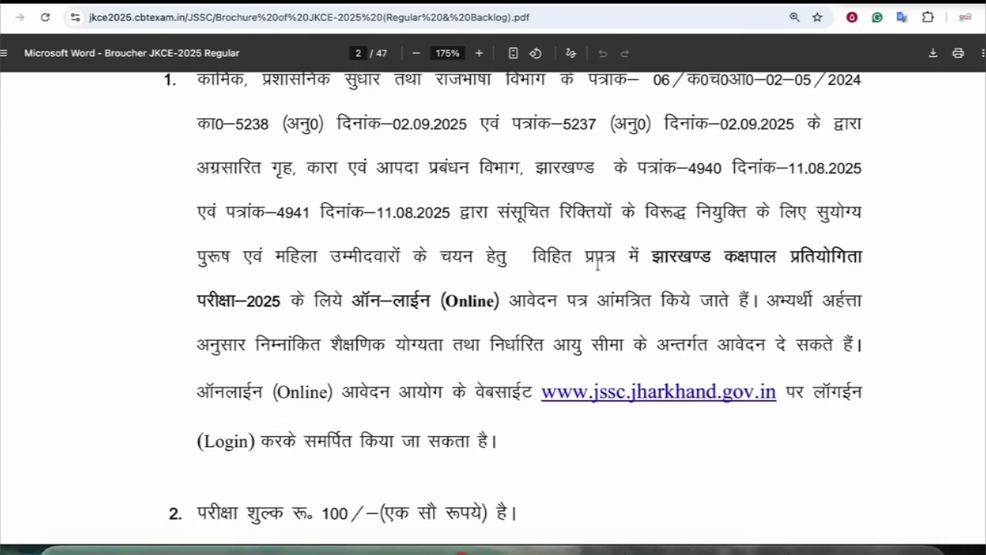
scroll(597, 265, down, 5)
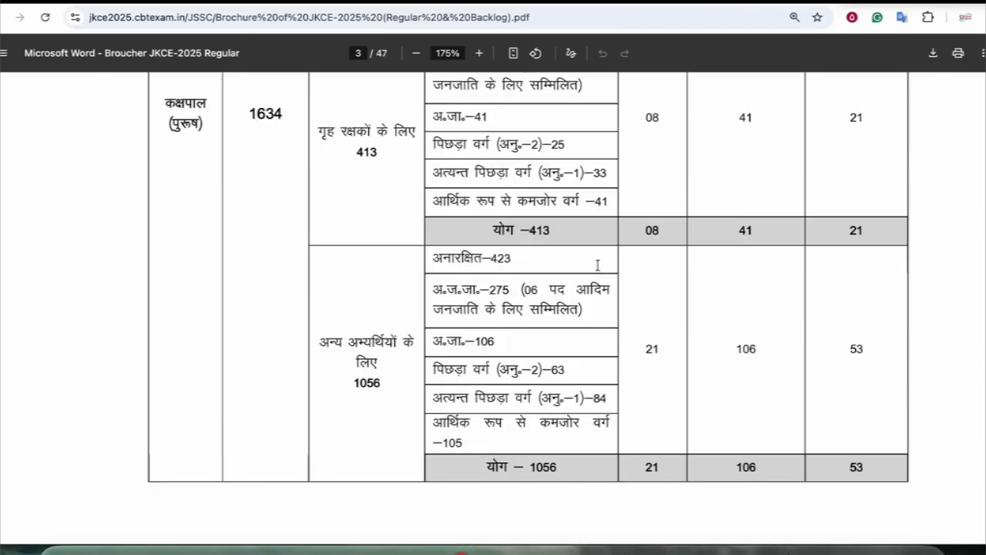
scroll(600, 267, down, 10)
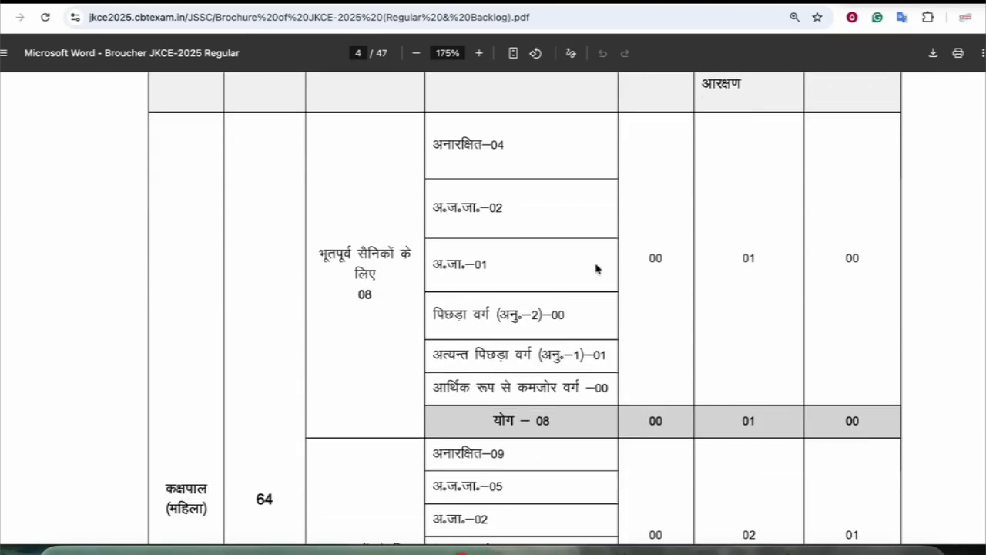
scroll(597, 269, down, 10)
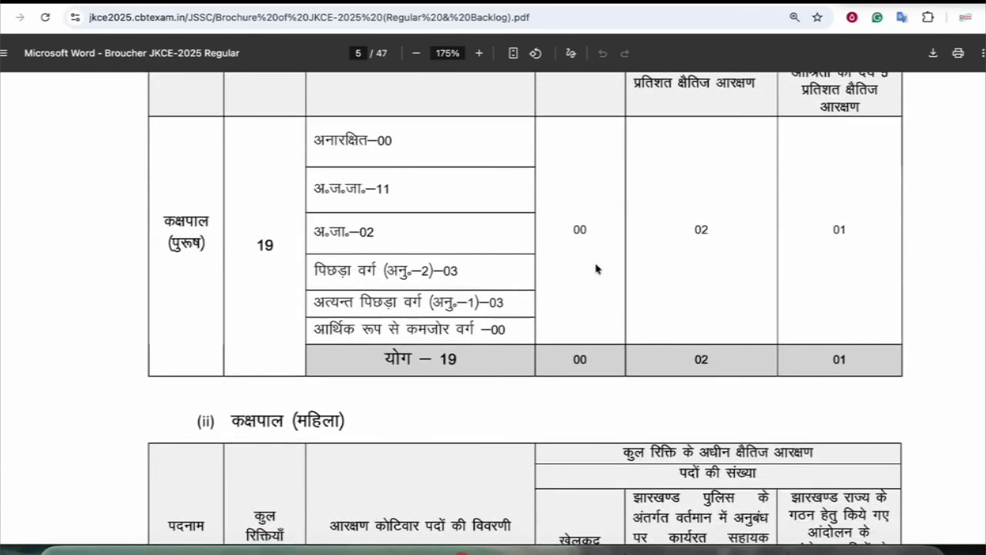
scroll(597, 268, down, 10)
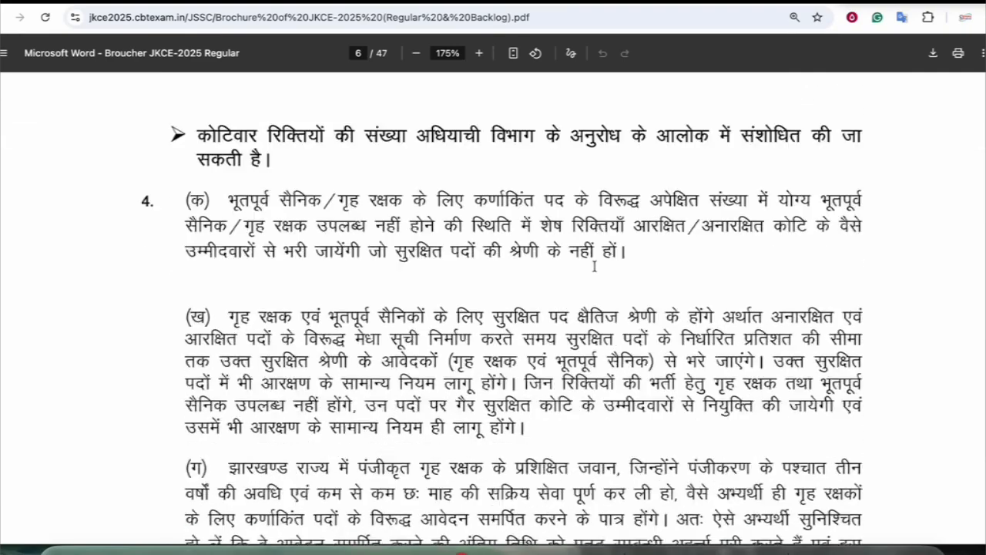
scroll(595, 265, down, 10)
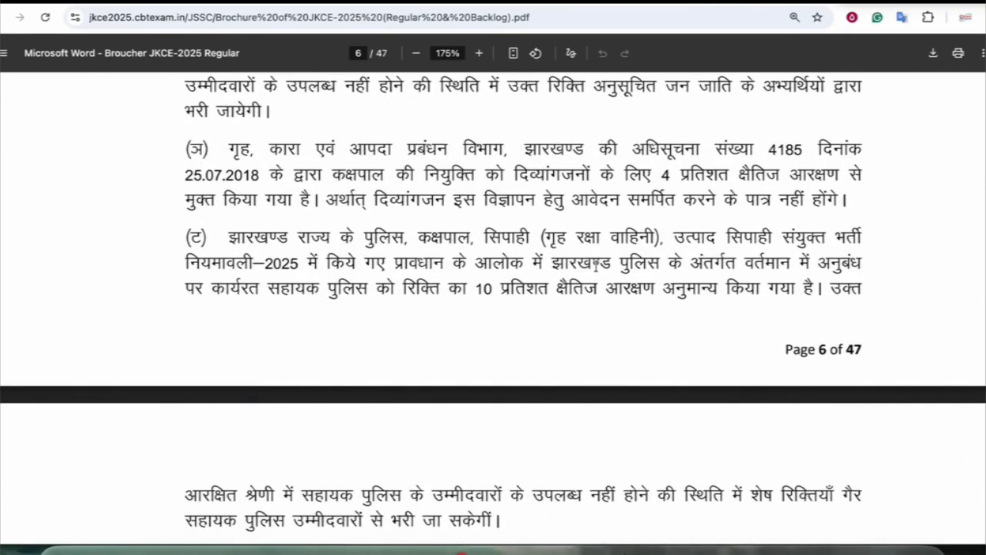
scroll(595, 266, down, 10)
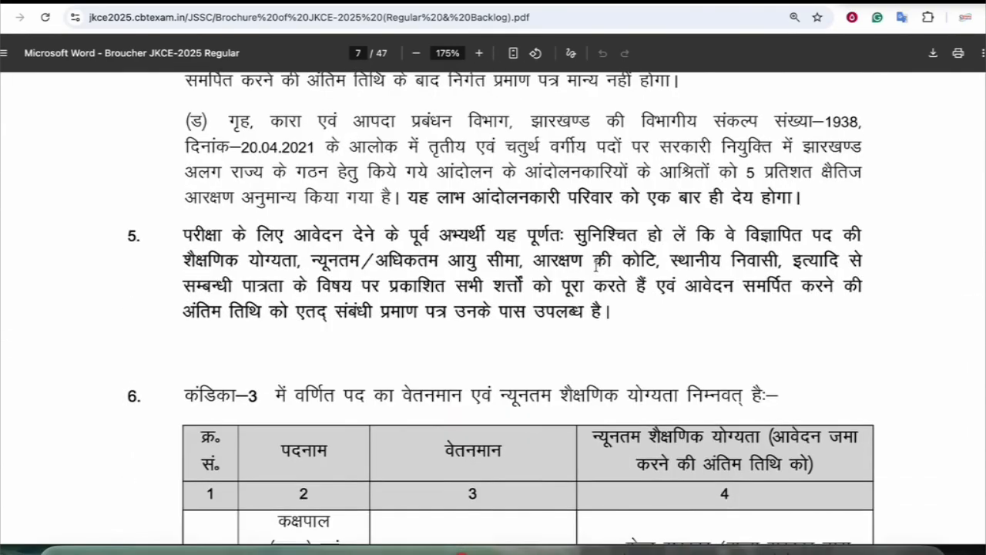
scroll(596, 265, down, 5)
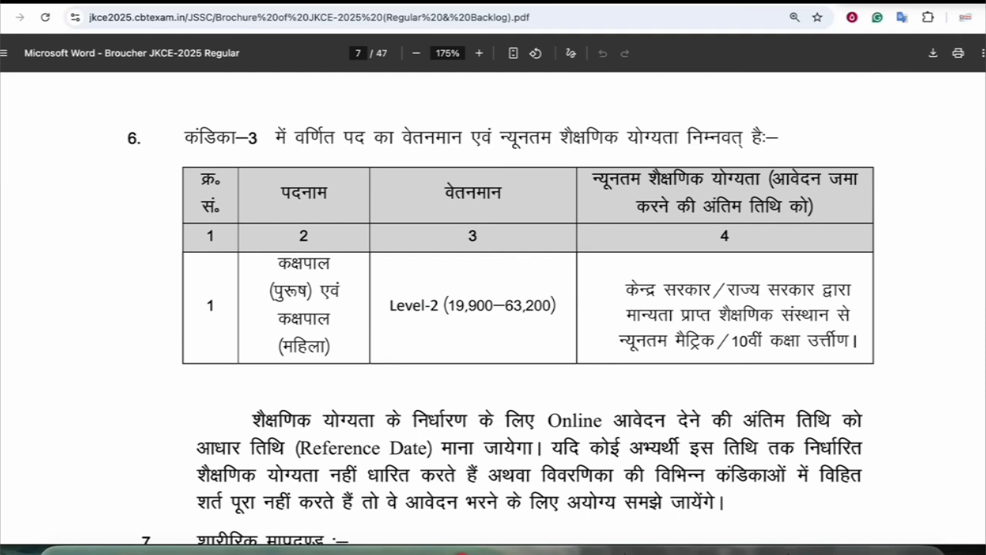
In the item 6 table, circle the post names and underline Level-2 pay and 10th-pass qualification, then clear
mouse_move(732, 12)
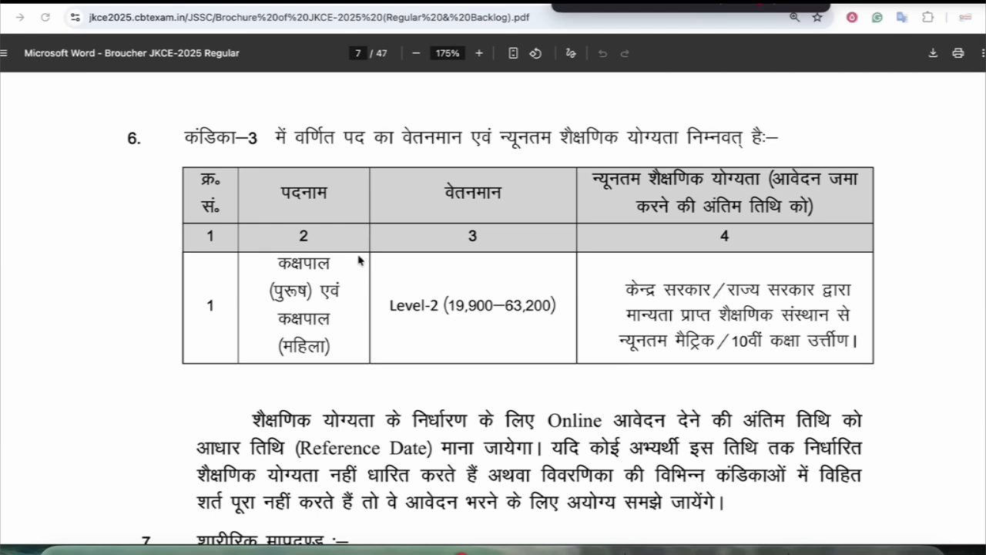
mouse_move(357, 263)
mouse_down()
mouse_move(303, 254)
mouse_move(289, 371)
mouse_move(317, 242)
mouse_up()
drag(396, 320, 452, 325)
drag(703, 327, 769, 325)
drag(720, 356, 770, 353)
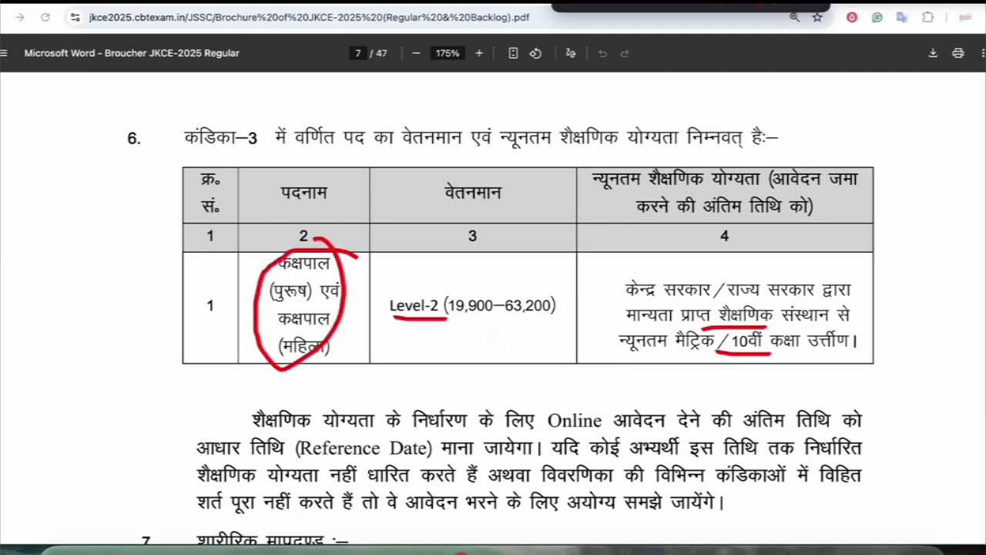
click(759, 3)
Scroll the remaining brochure pages and return to the index.html portal tab
scroll(614, 228, down, 15)
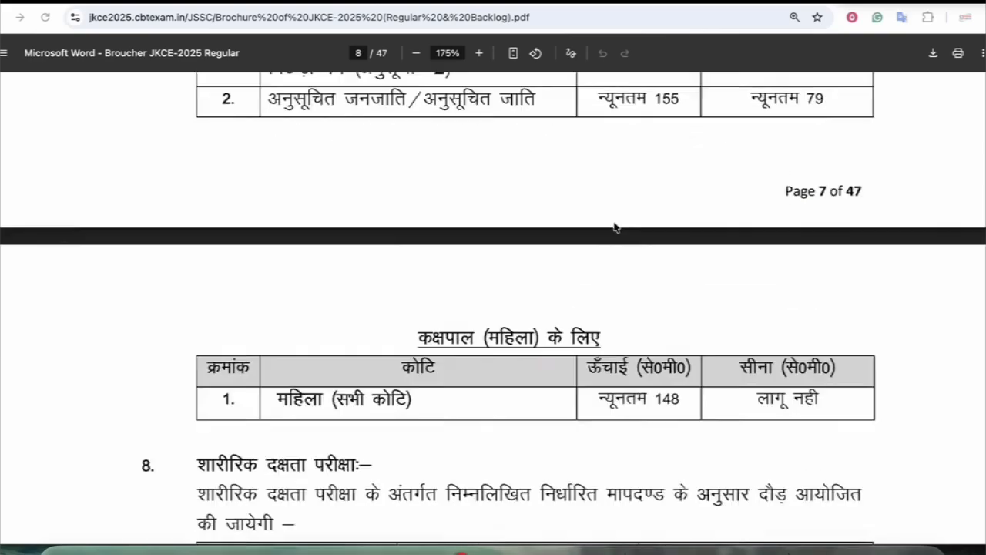
scroll(614, 228, up, 12)
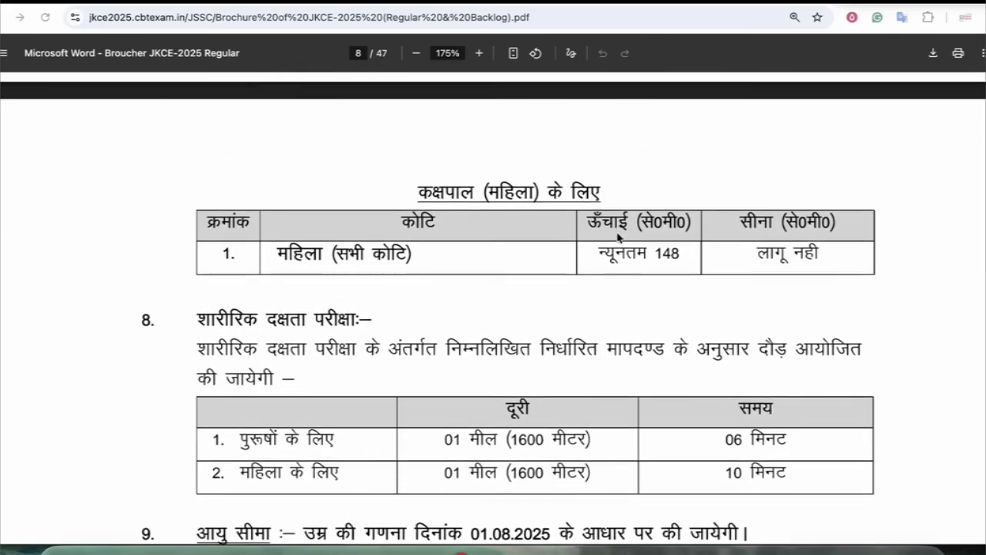
scroll(579, 341, down, 20)
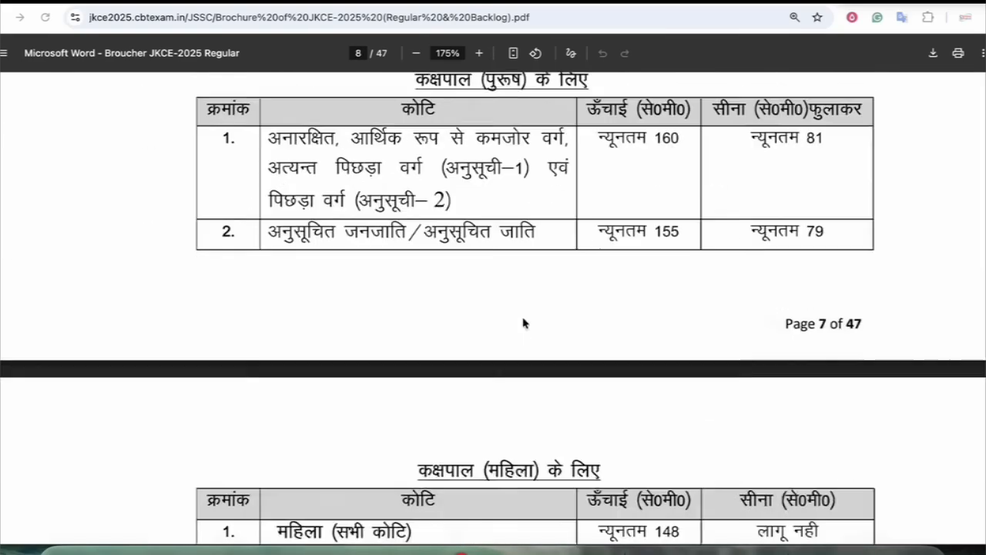
scroll(531, 292, down, 20)
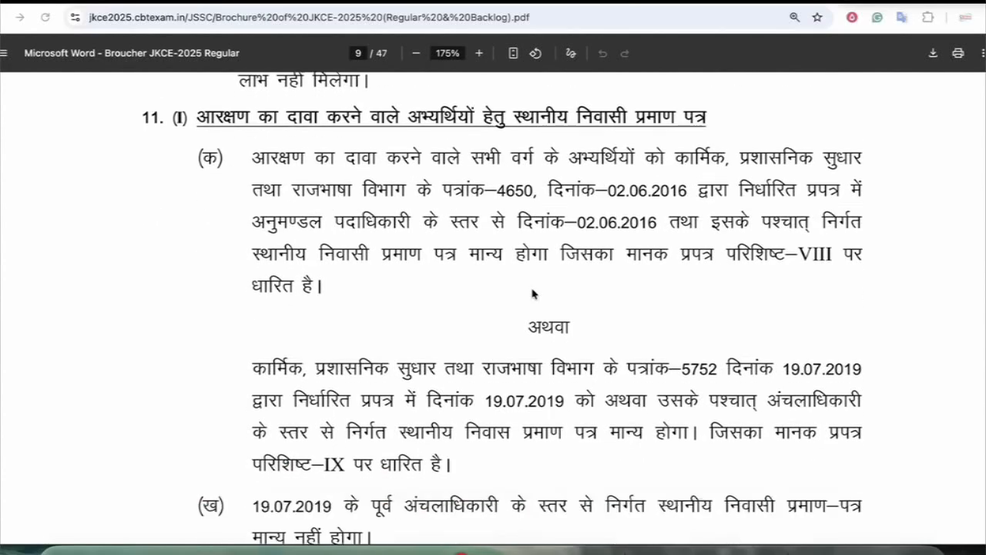
scroll(539, 285, down, 10)
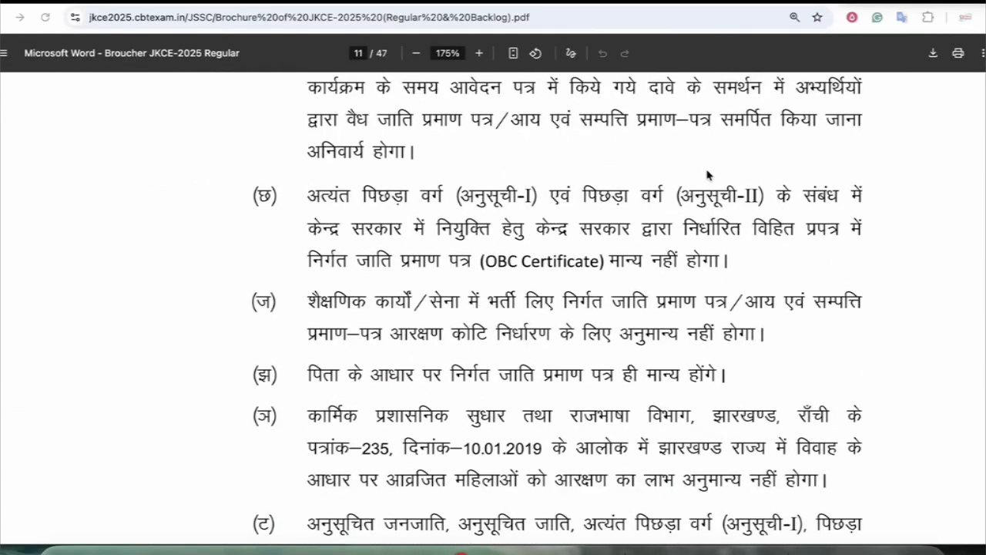
click(662, 2)
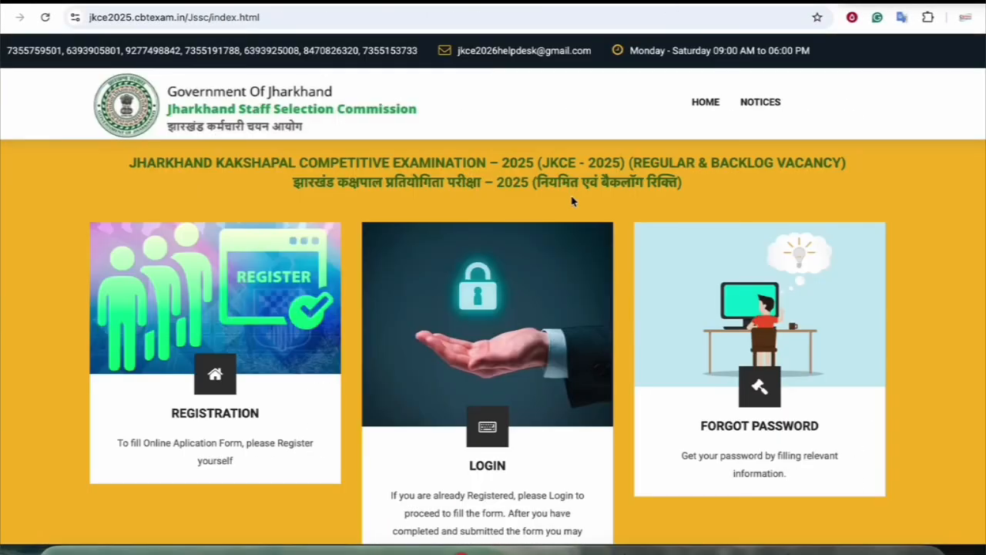
On the JSSC Application Forms list, mark the commission name and JKCE-2025 apply row in red, then clear
click(581, 3)
scroll(482, 169, up, 1)
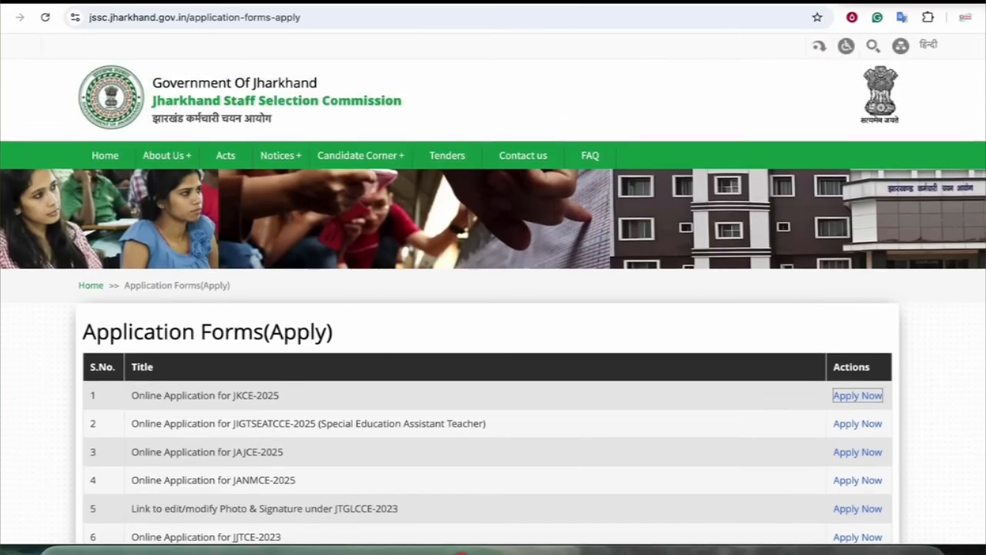
mouse_move(224, 127)
mouse_down()
mouse_move(286, 82)
mouse_move(245, 140)
mouse_up()
drag(148, 413, 374, 401)
mouse_move(711, 405)
mouse_down()
mouse_move(798, 392)
mouse_move(783, 406)
mouse_up()
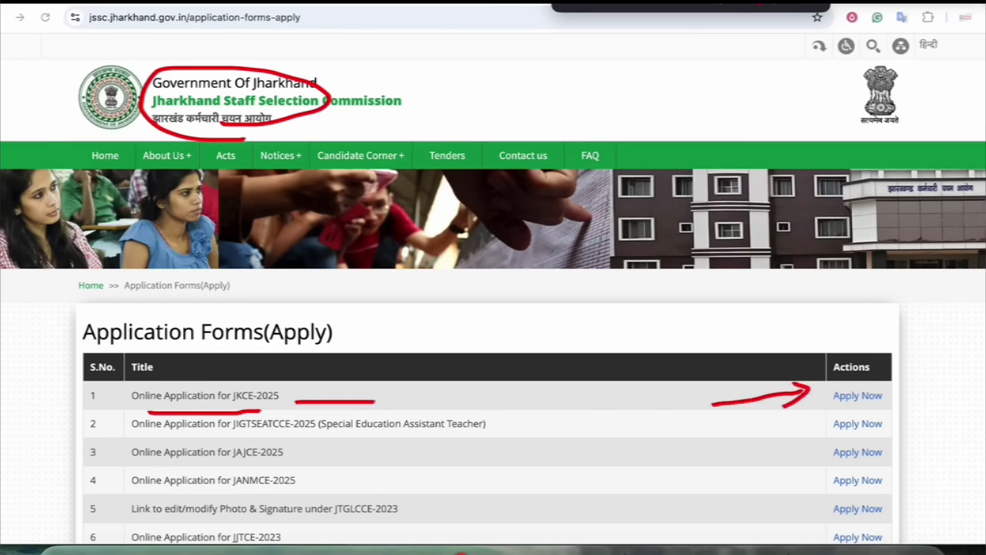
click(676, 3)
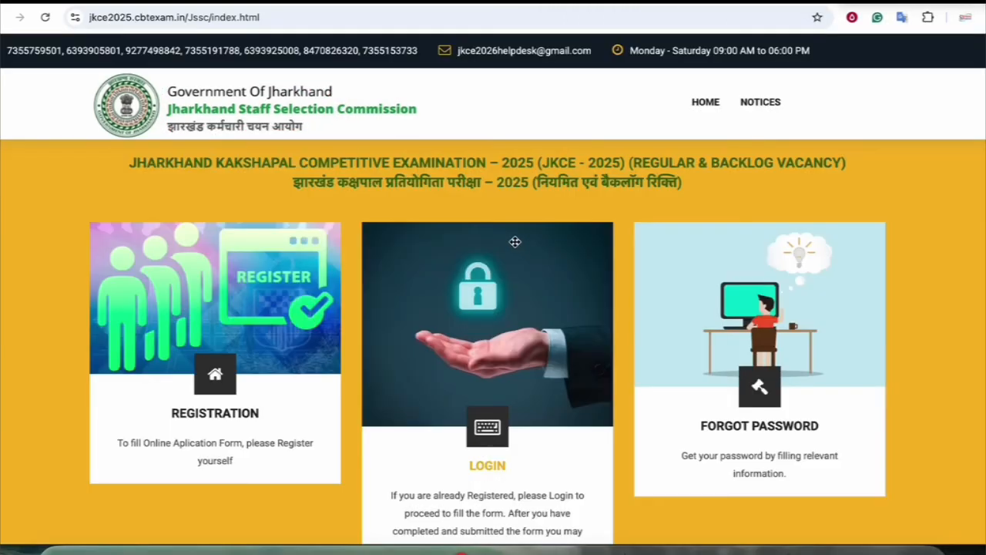
Scroll the JKCE-2025 portal home page to show the Registration, Login and Forgot Password cards
scroll(514, 242, down, 6)
scroll(516, 253, up, 6)
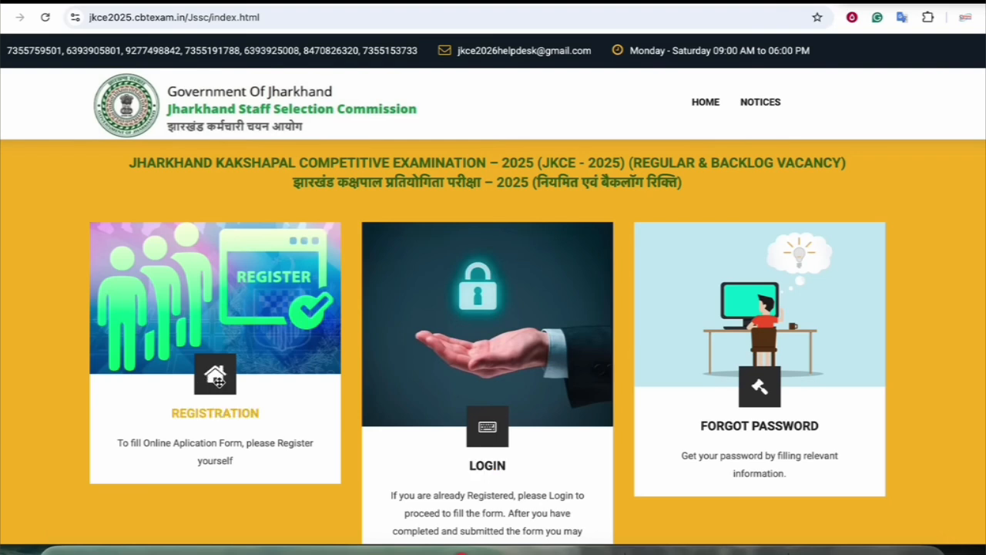
scroll(480, 281, down, 4)
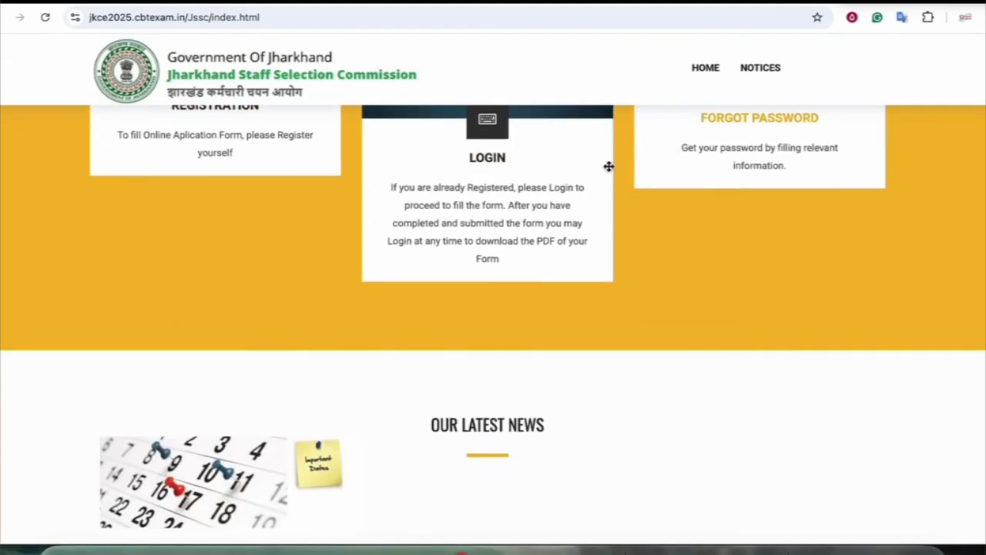
scroll(323, 339, up, 4)
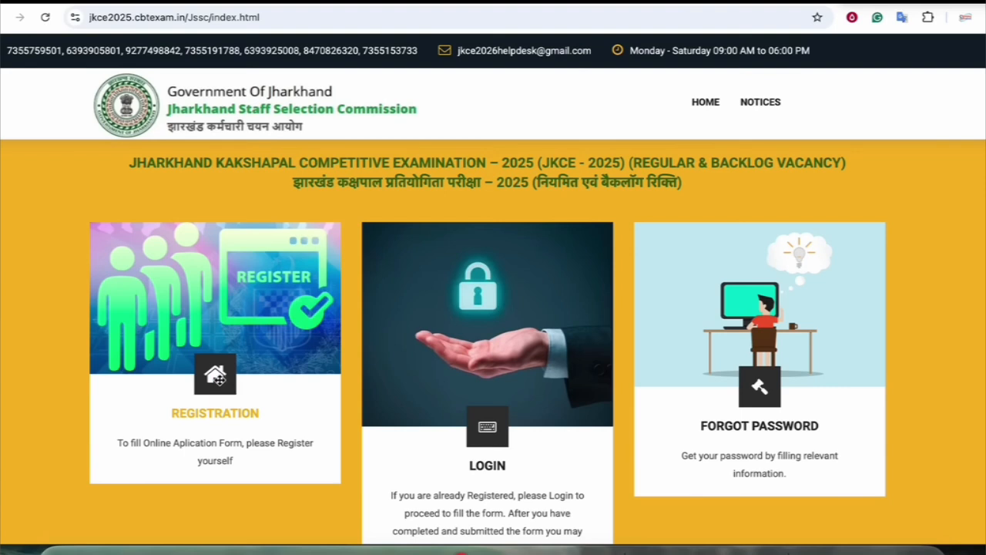
Open the registration form and answer YES to Indian citizenship
click(214, 417)
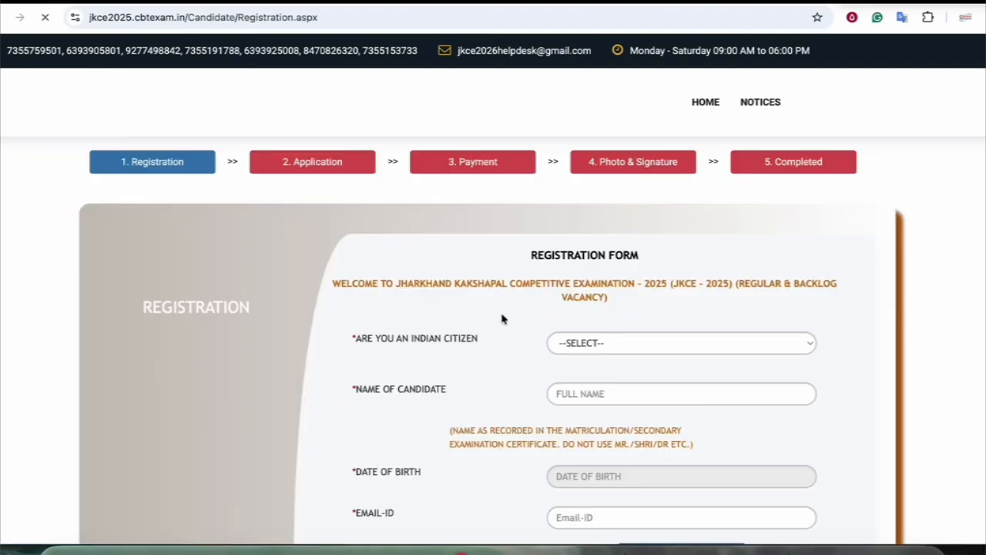
scroll(501, 319, down, 2)
click(578, 237)
click(590, 253)
scroll(593, 319, down, 2)
click(568, 255)
click(574, 255)
Set the date of birth to 11 July 2000 in the calendar
click(583, 308)
scroll(495, 334, down, 3)
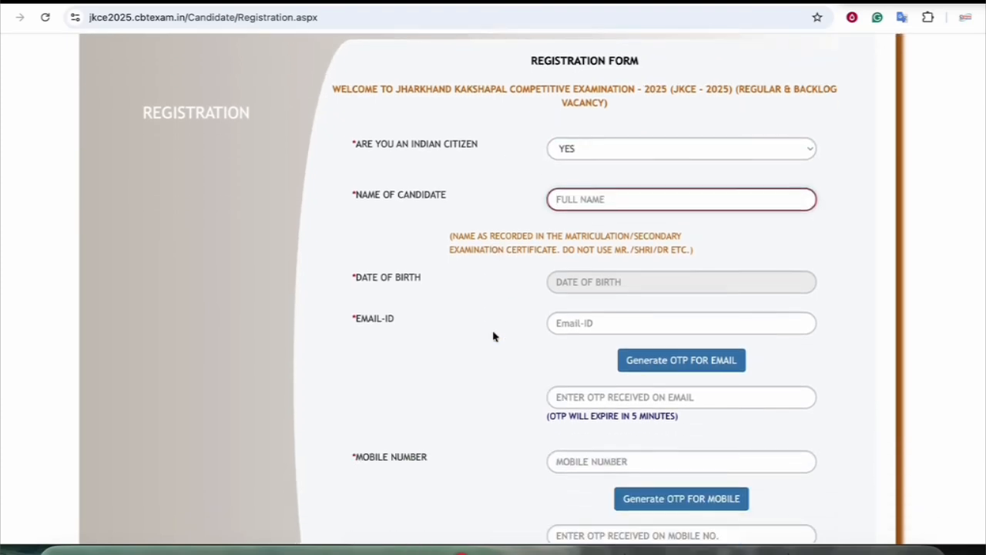
drag(556, 192, 567, 217)
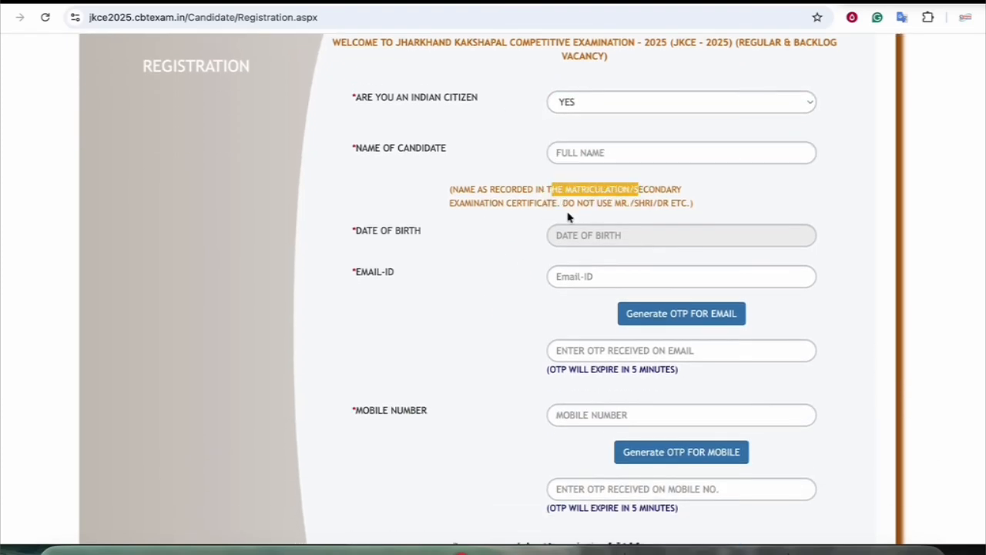
click(600, 237)
click(620, 255)
click(606, 257)
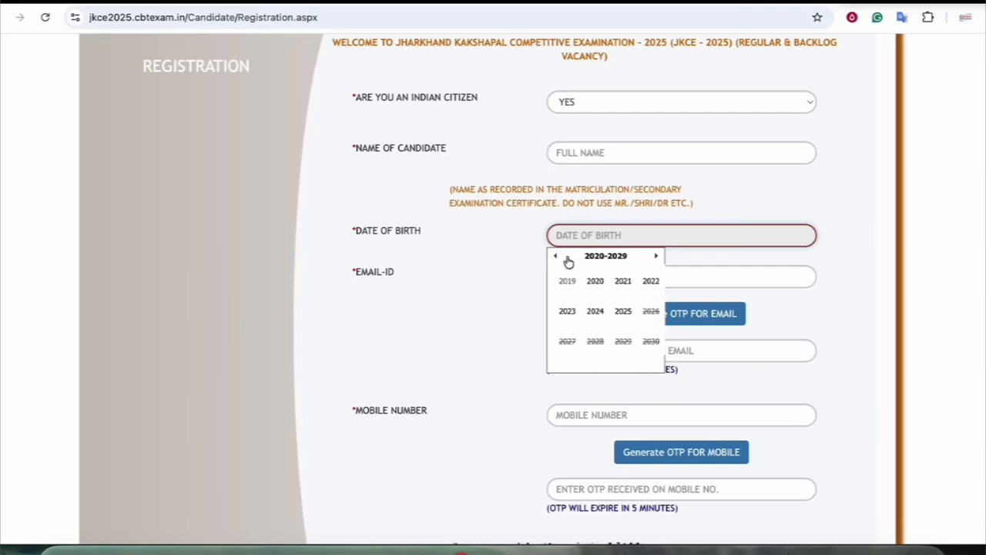
click(567, 261)
click(567, 261)
click(567, 261)
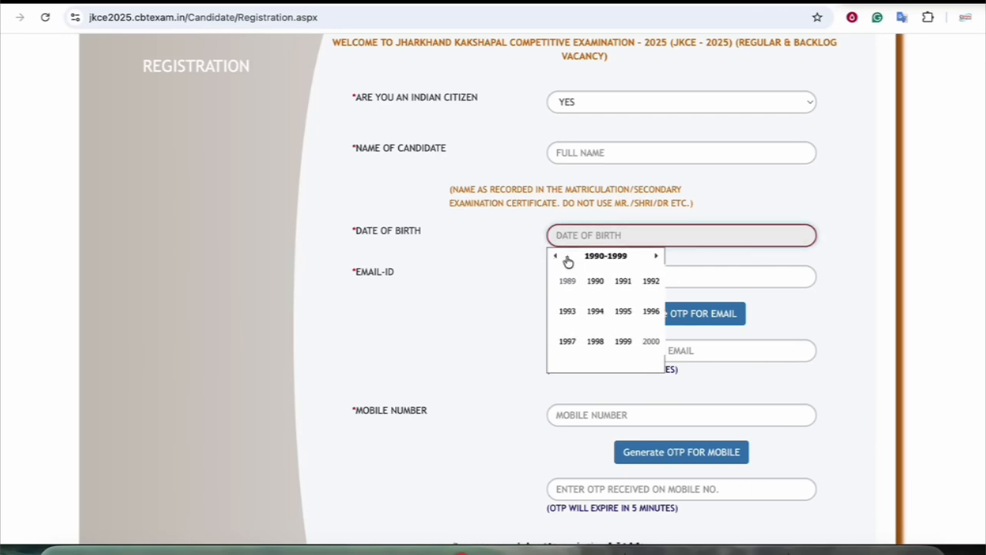
click(651, 341)
click(622, 309)
click(597, 307)
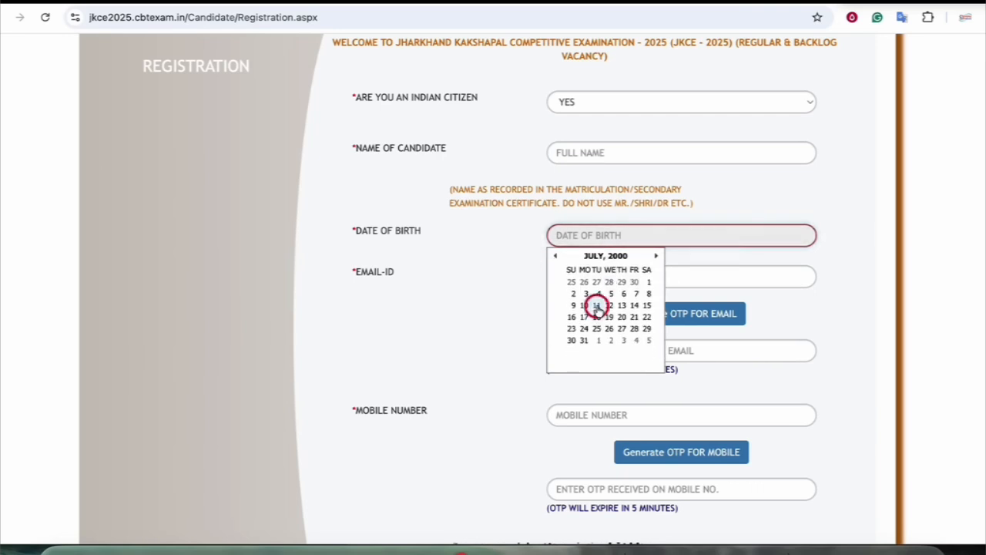
Fill in the email, email OTP, mobile number and mobile OTP fields, reaching the captcha
click(601, 278)
scroll(488, 277, down, 2)
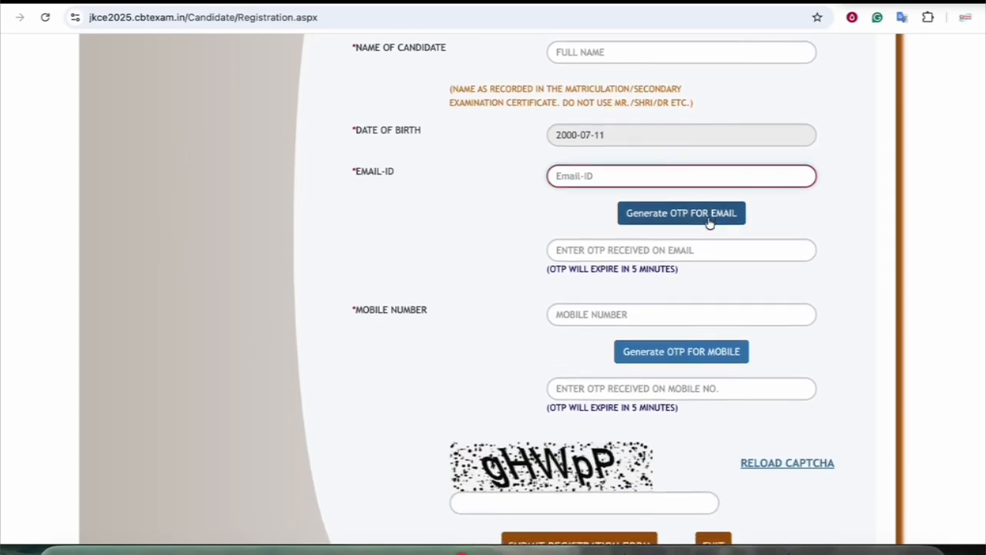
scroll(709, 222, down, 1)
click(647, 235)
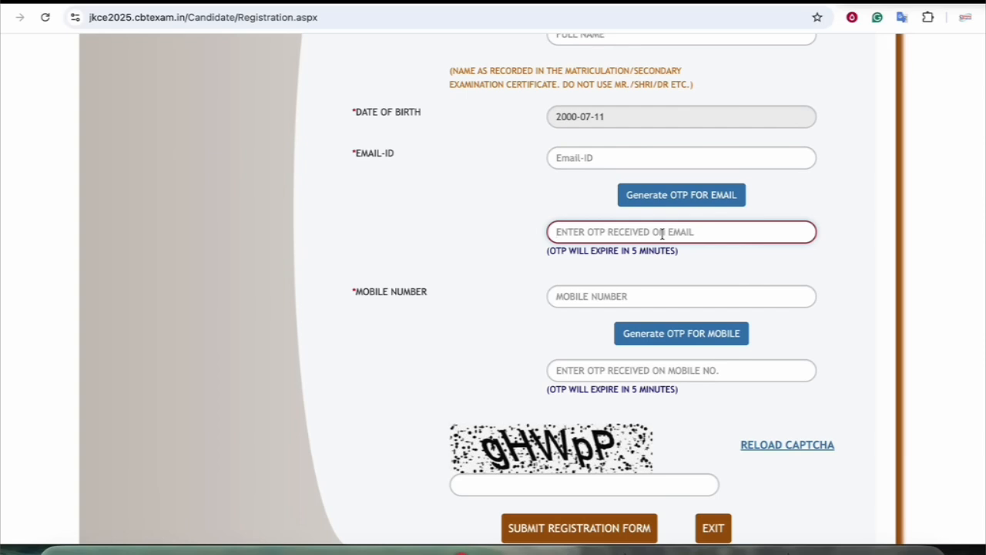
scroll(662, 233, down, 1)
drag(376, 259, 447, 264)
click(594, 263)
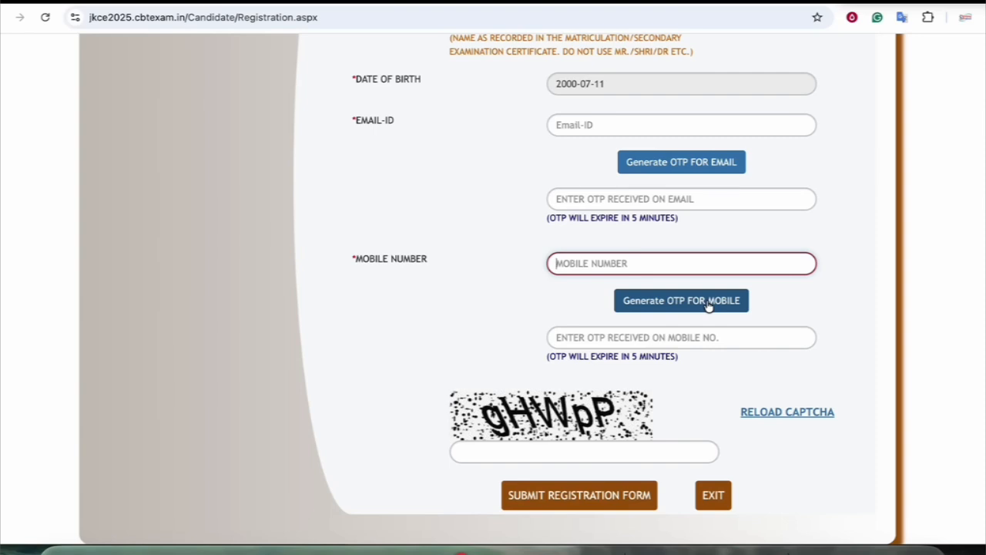
click(627, 334)
scroll(627, 335, up, 3)
scroll(592, 312, down, 3)
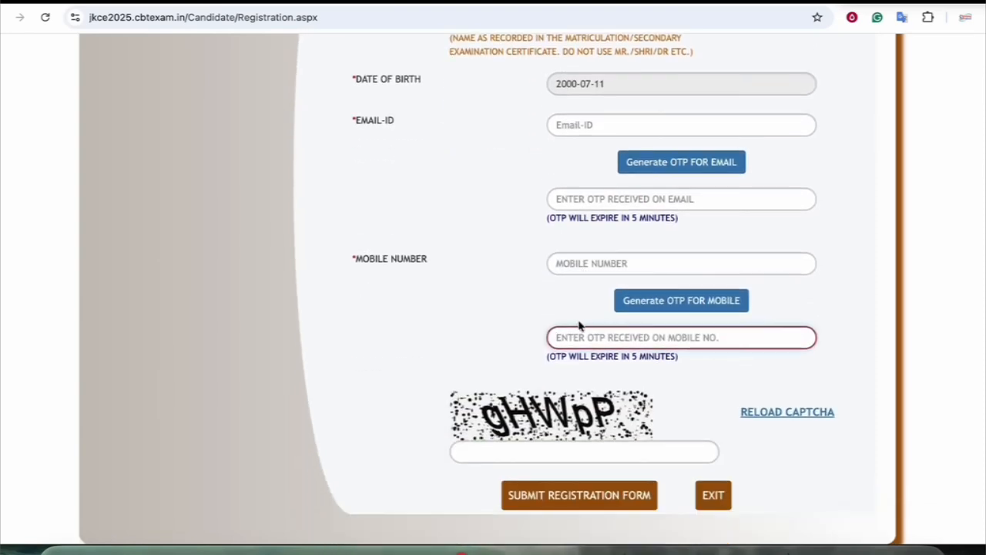
click(509, 455)
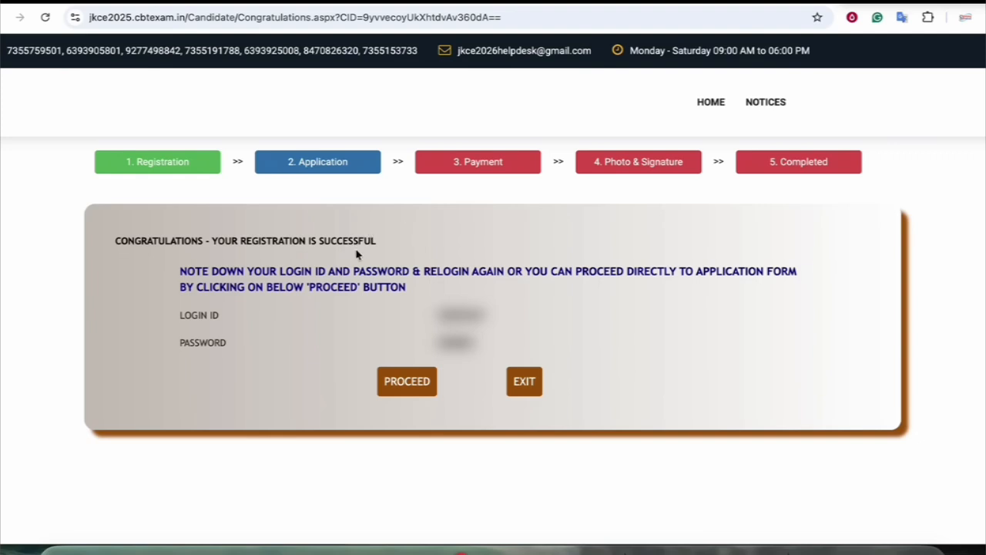
Note the issued login ID and password, then continue straight to the application form
drag(191, 316, 215, 342)
click(498, 275)
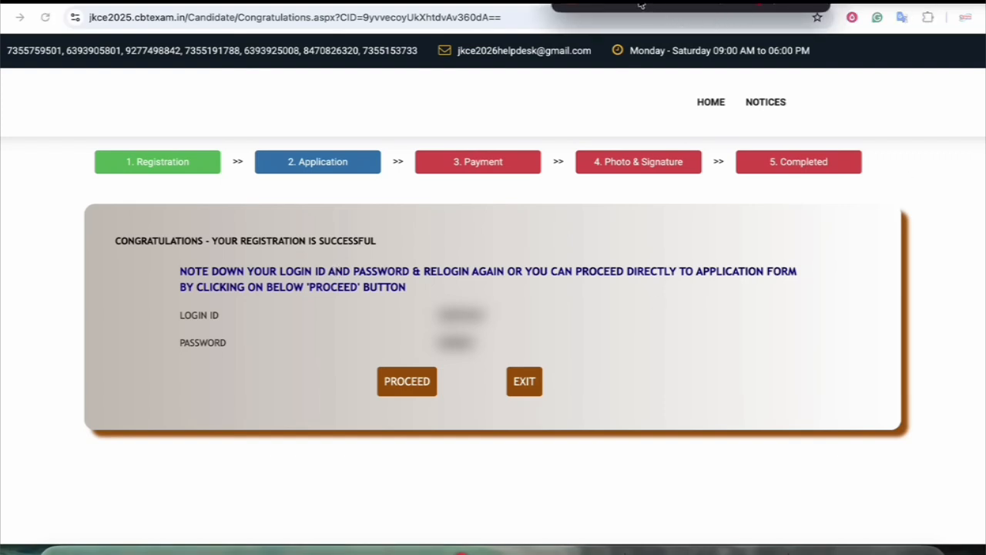
mouse_move(422, 362)
mouse_down()
mouse_move(447, 426)
mouse_move(390, 366)
mouse_up()
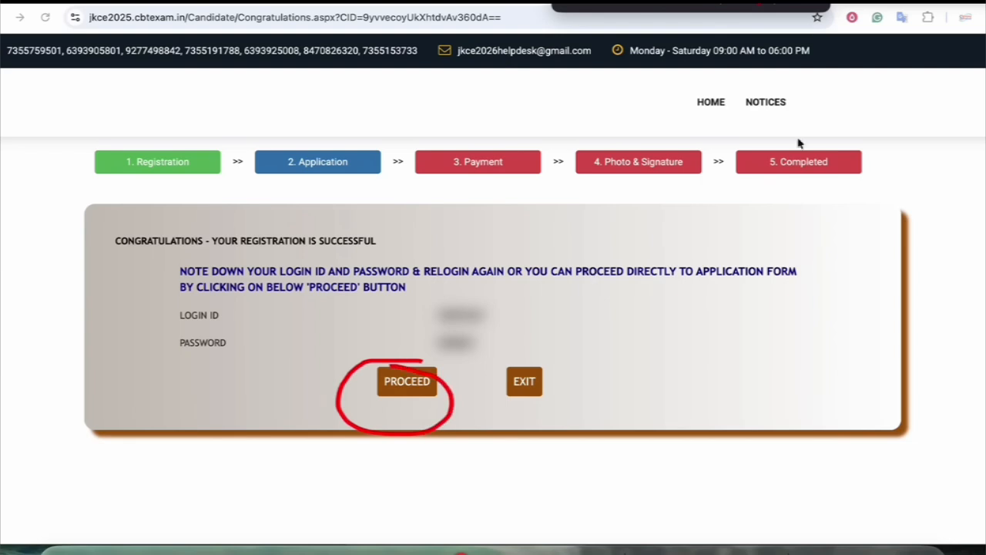
click(406, 379)
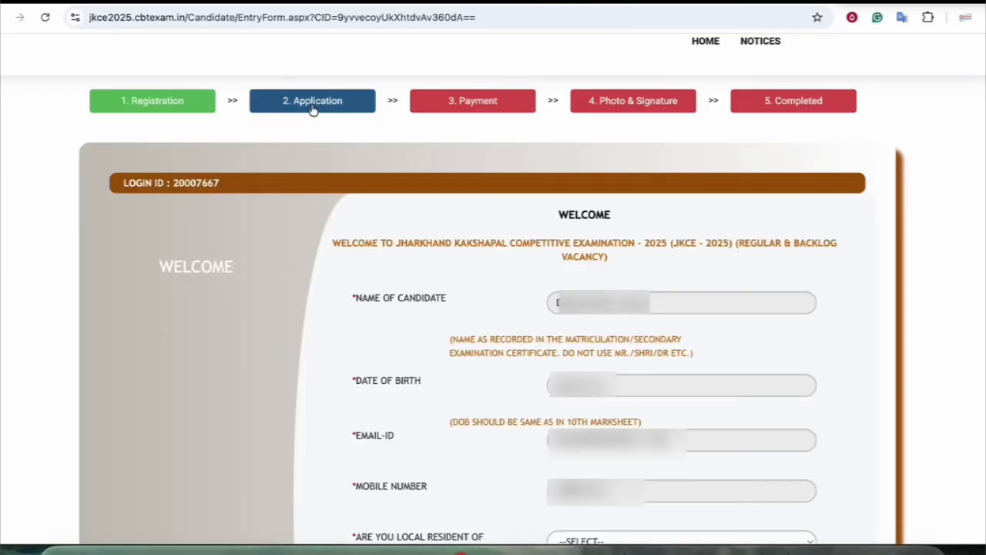
Answer YES to being a Jharkhand local resident
scroll(484, 267, down, 1)
scroll(484, 267, down, 2)
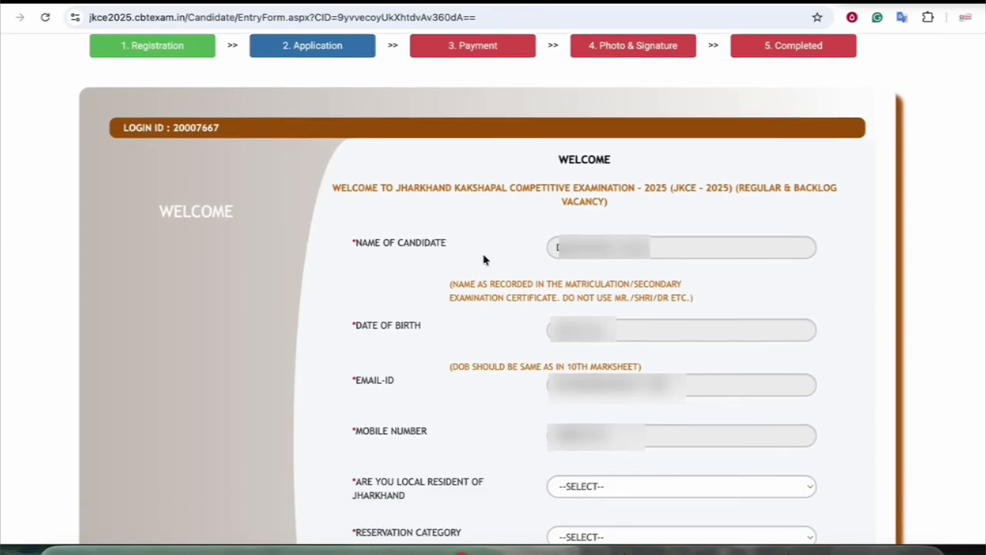
scroll(462, 259, down, 2)
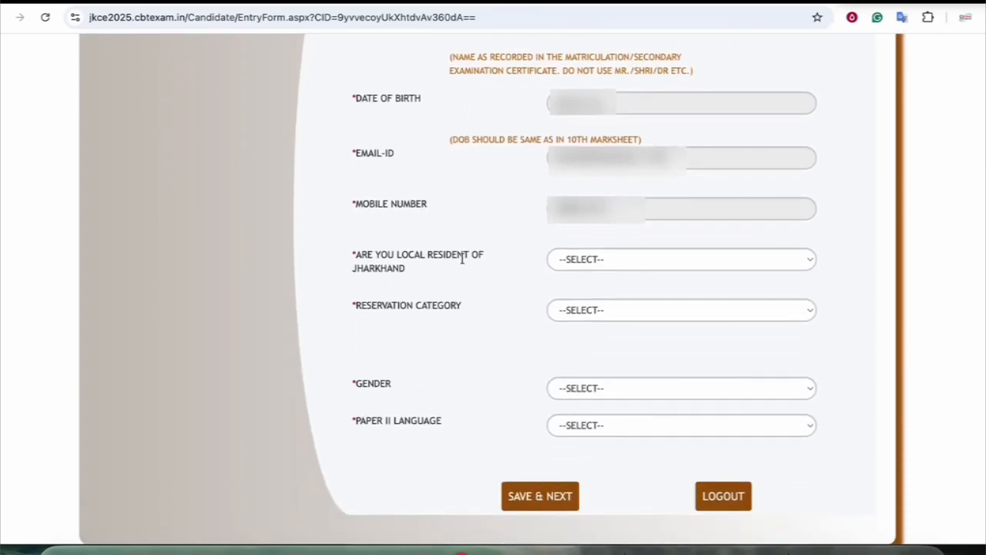
click(583, 258)
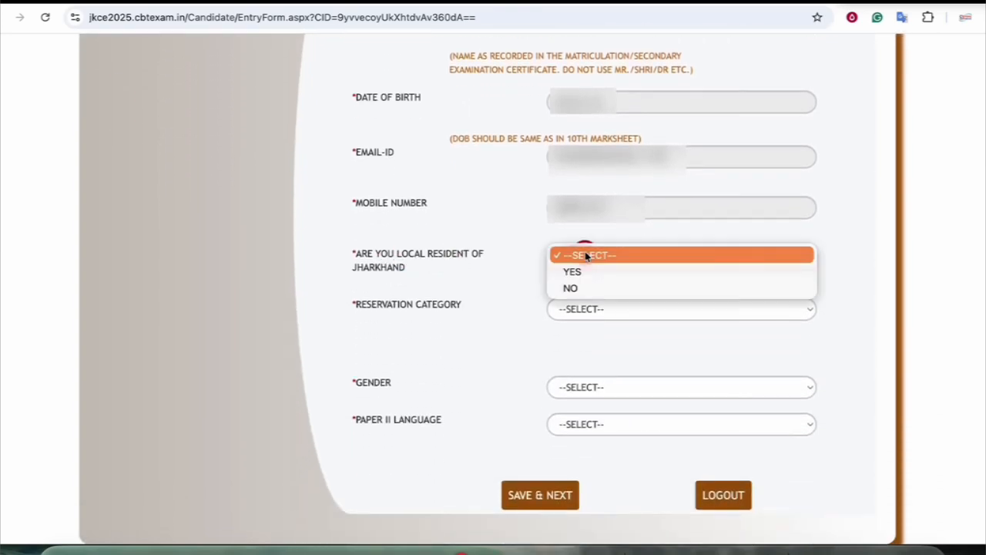
click(583, 274)
scroll(577, 277, down, 3)
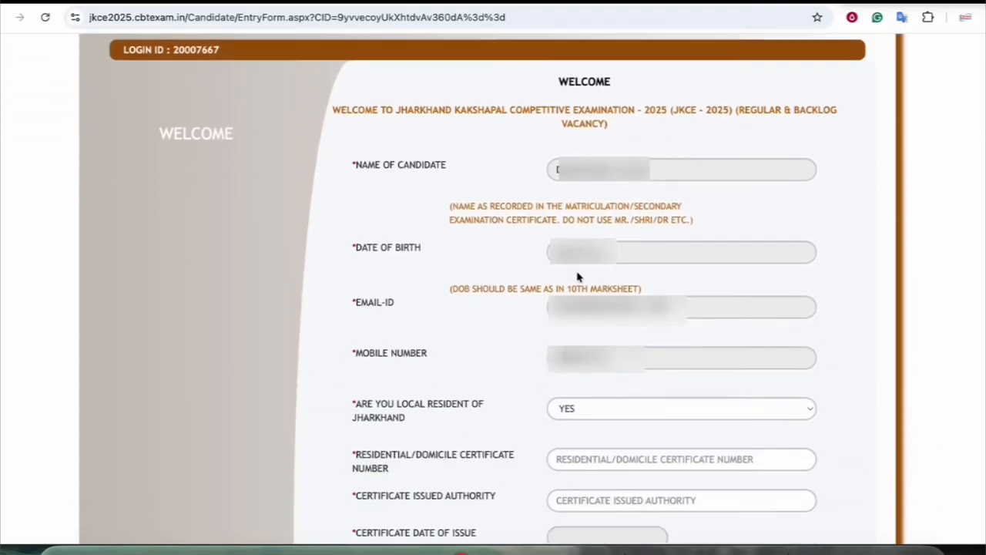
scroll(503, 271, down, 2)
scroll(503, 271, down, 1)
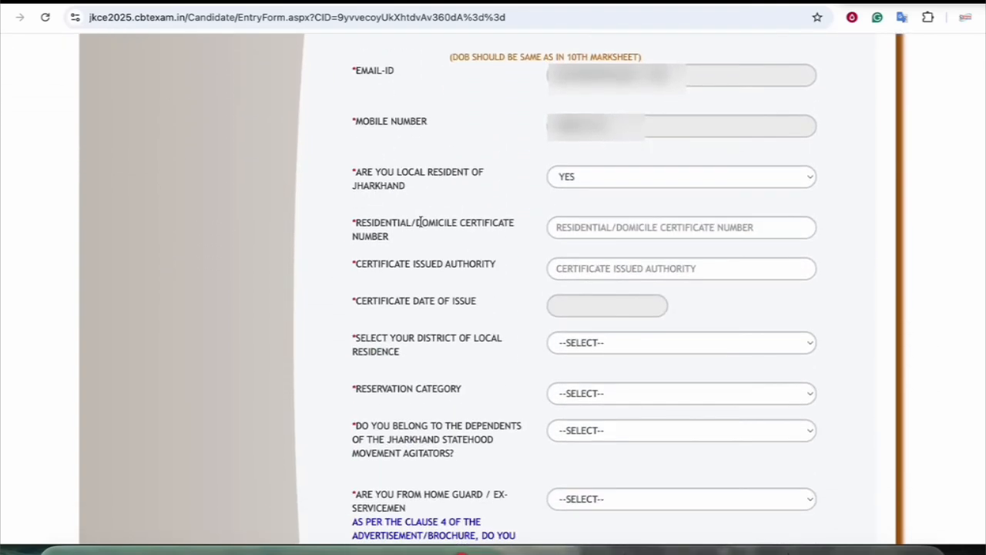
Move through the domicile certificate number, issuing authority and issue date fields
key(Tab)
scroll(493, 255, down, 1)
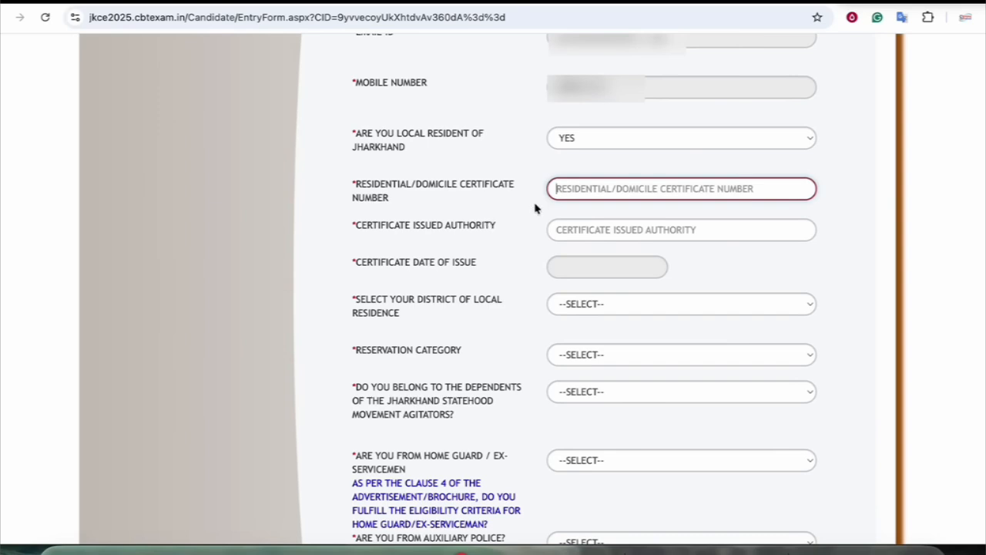
drag(409, 224, 469, 238)
click(504, 242)
drag(397, 265, 499, 275)
click(563, 269)
click(460, 283)
scroll(423, 295, down, 1)
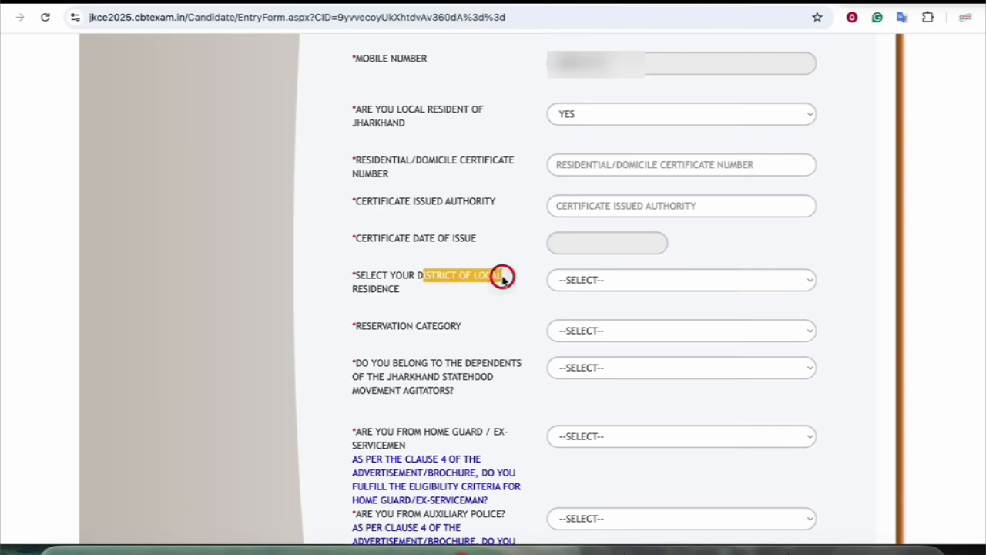
Set the district to GIRIDIH and the reservation category to SC (Scheduled Caste)
click(364, 298)
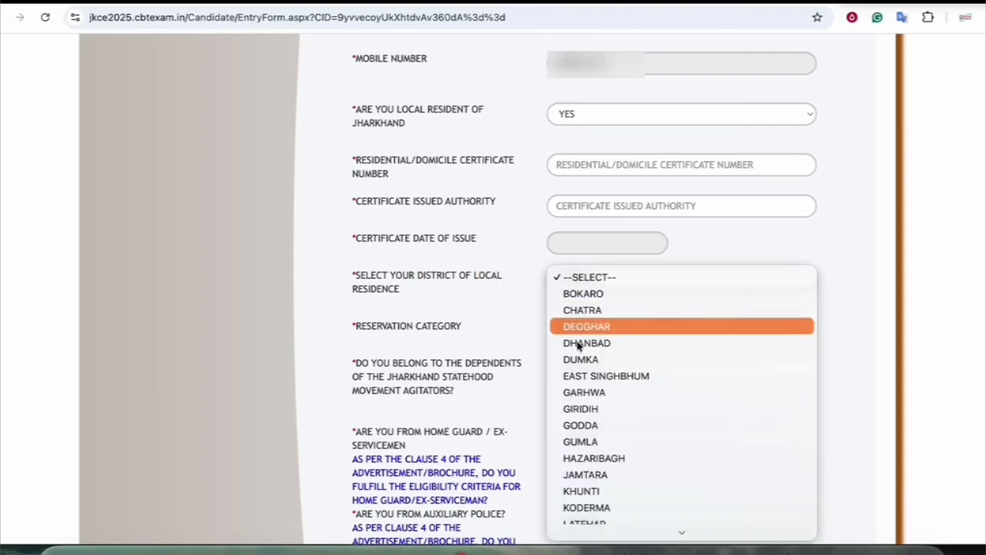
click(587, 407)
scroll(437, 307, down, 1)
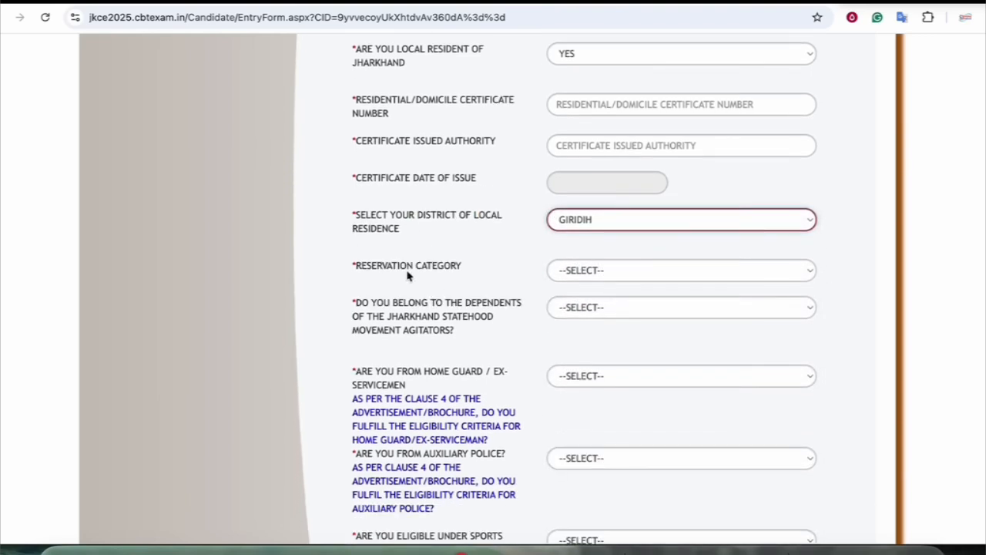
click(589, 276)
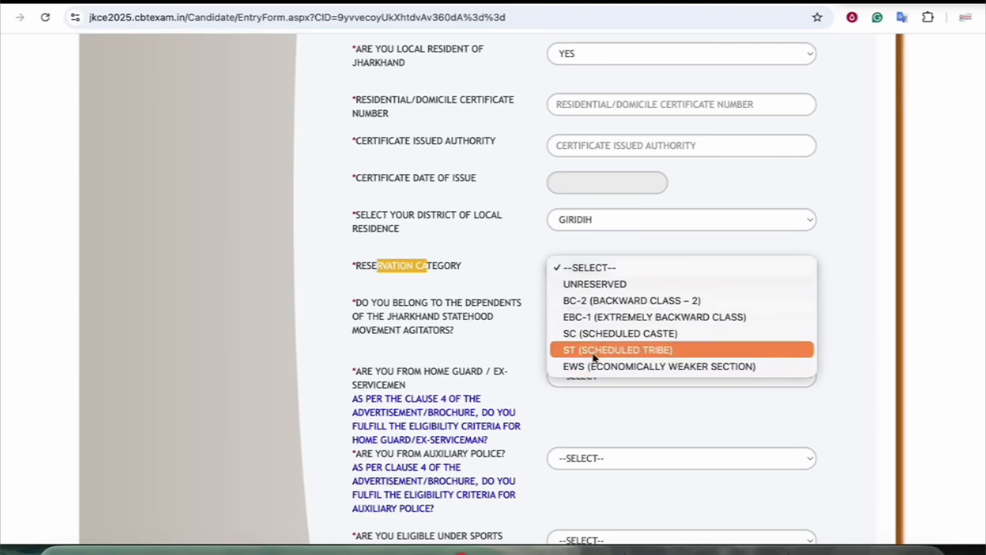
click(594, 339)
Start filling in the domicile certificate issuing authority field
scroll(501, 310, down, 2)
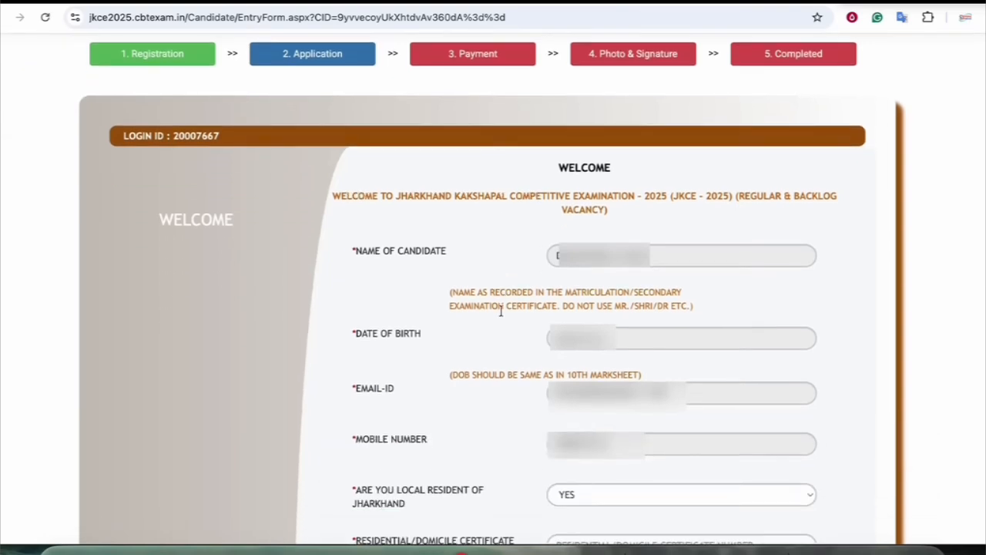
scroll(501, 310, down, 5)
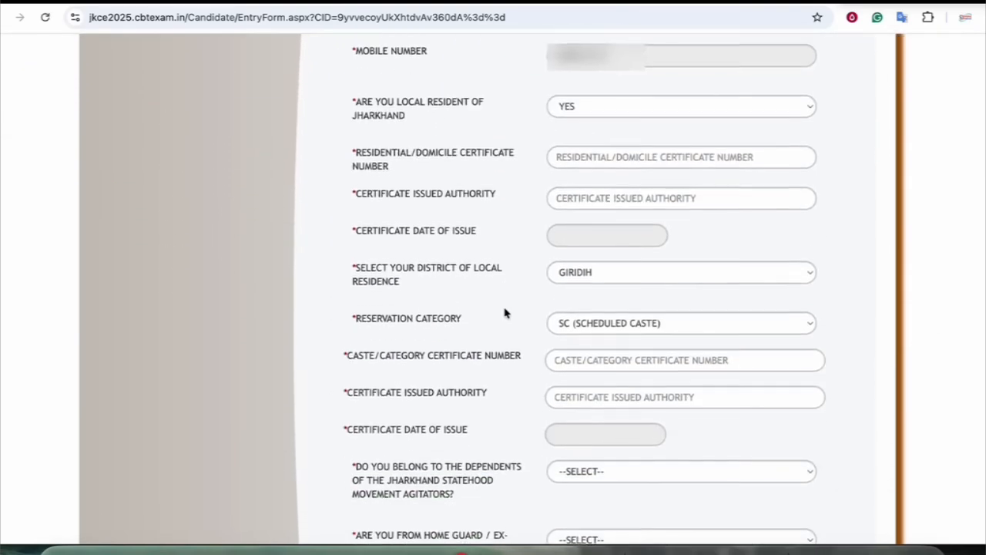
scroll(499, 308, up, 2)
scroll(493, 292, down, 2)
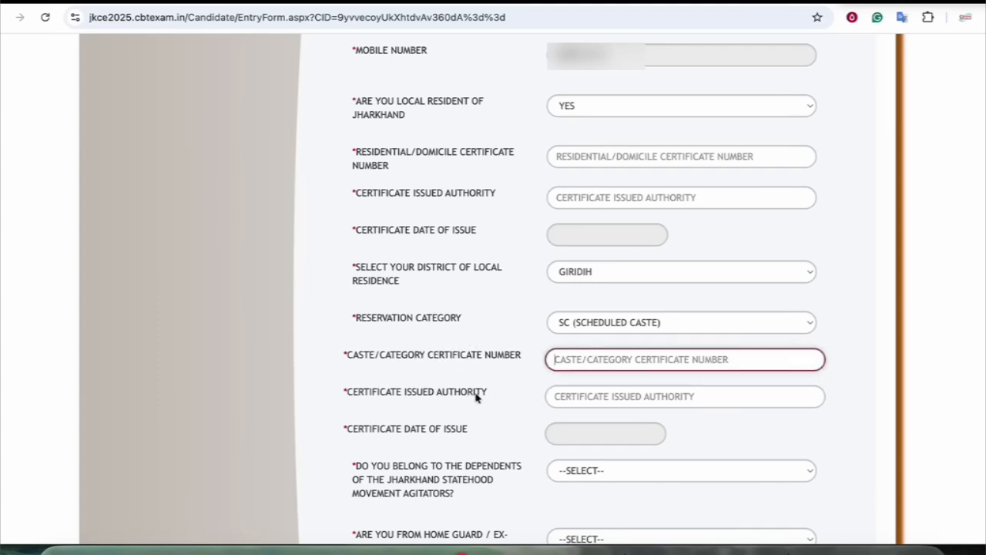
drag(423, 391, 461, 391)
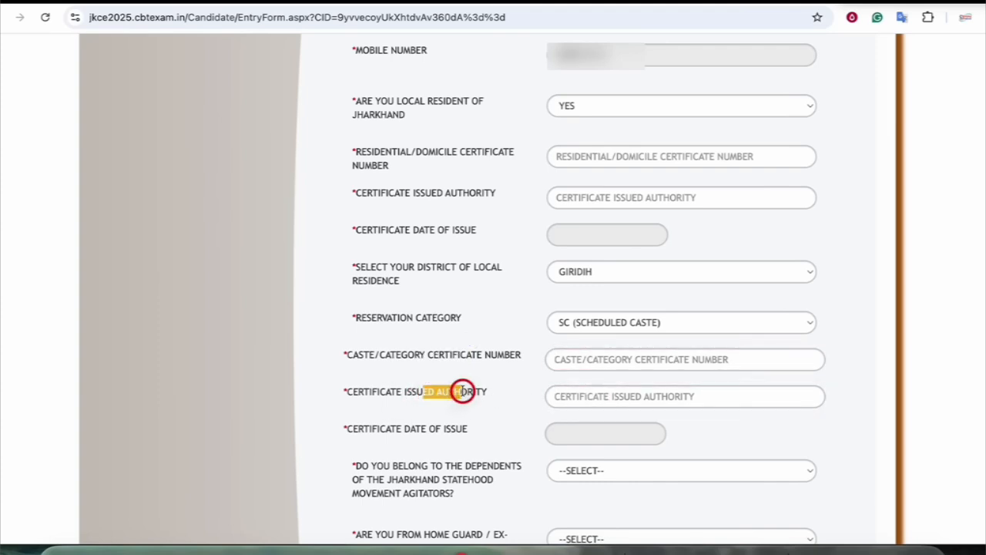
click(574, 391)
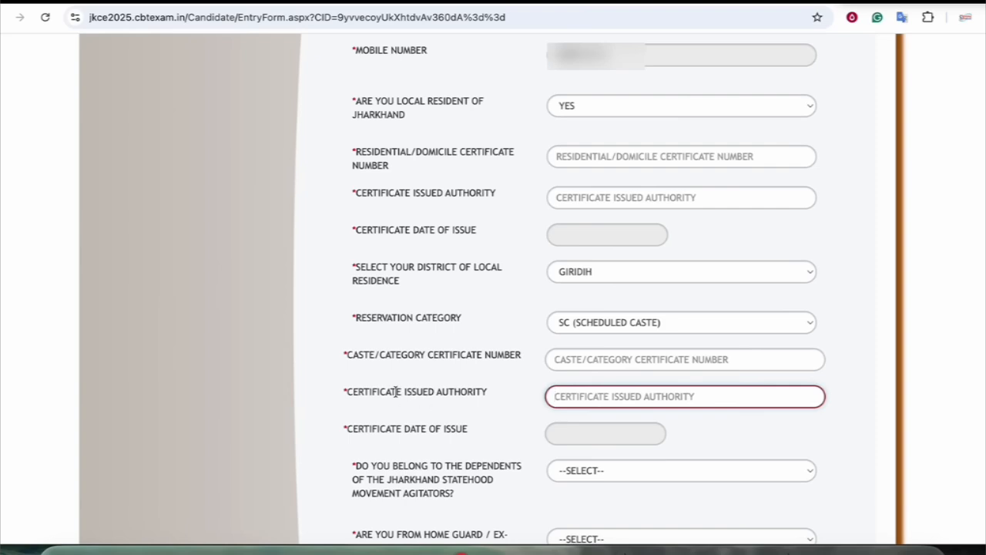
drag(403, 429, 445, 430)
Change the reservation category to BC-2 (Backward Class - 2) and move to the caste certificate number
scroll(441, 433, down, 1)
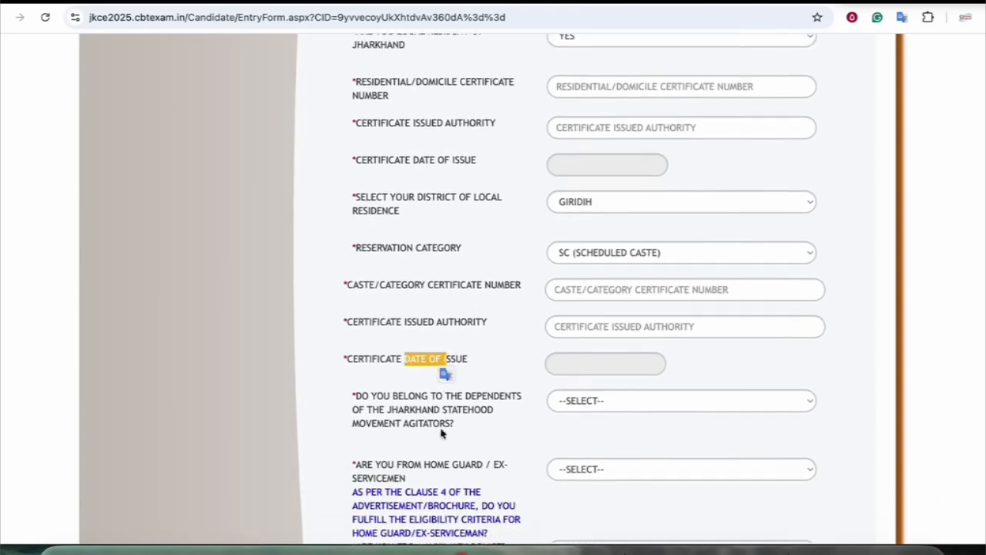
scroll(441, 433, down, 1)
click(620, 170)
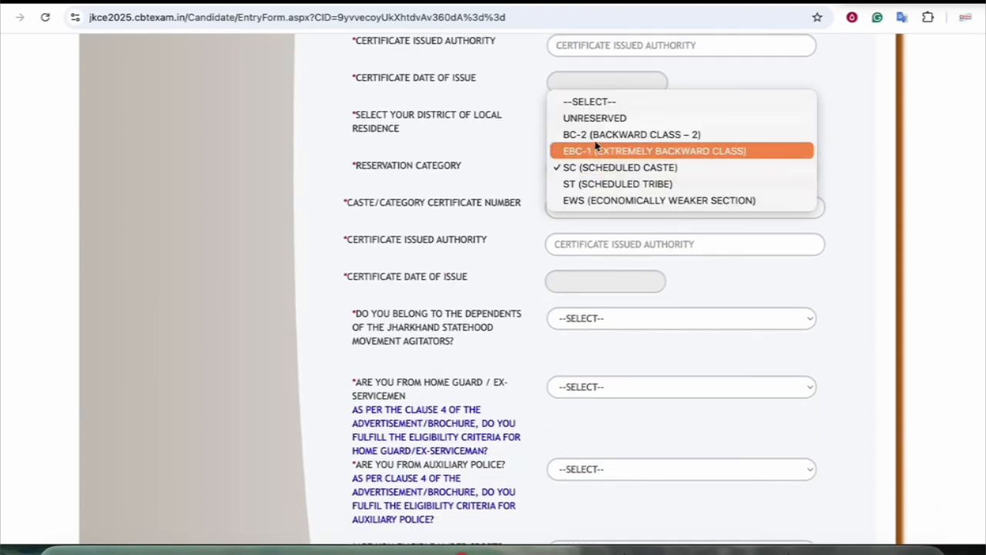
key(Escape)
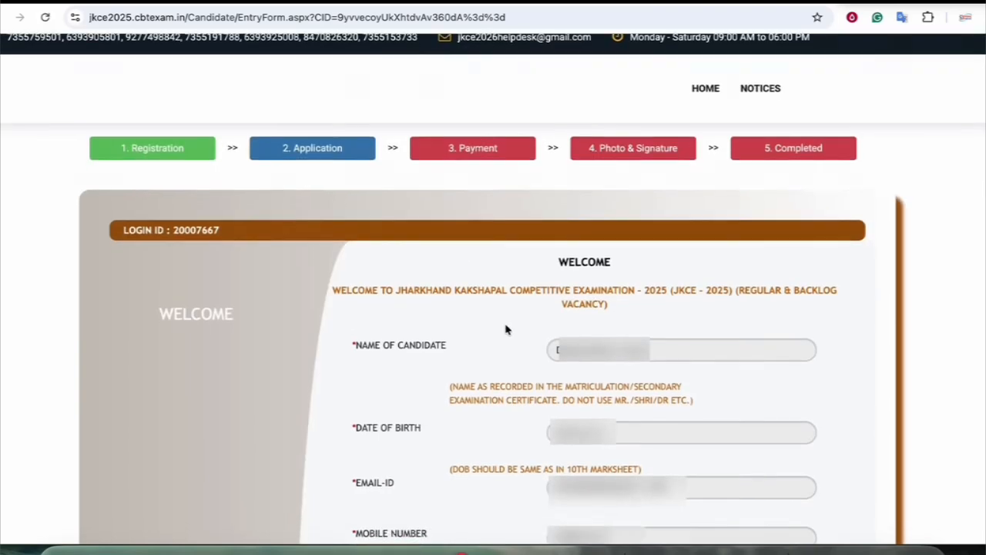
scroll(505, 327, down, 4)
scroll(504, 327, up, 1)
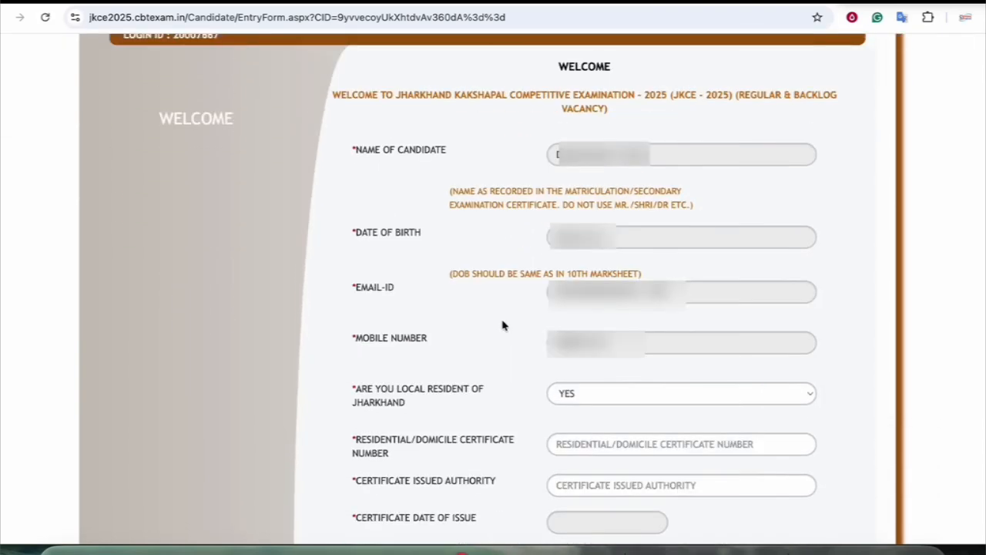
scroll(505, 327, down, 5)
click(631, 224)
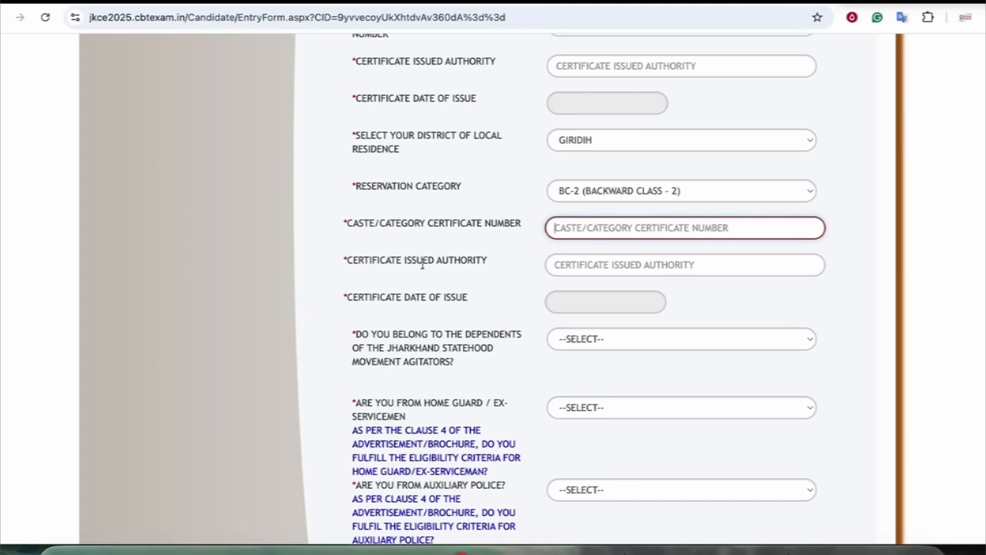
scroll(443, 285, down, 1)
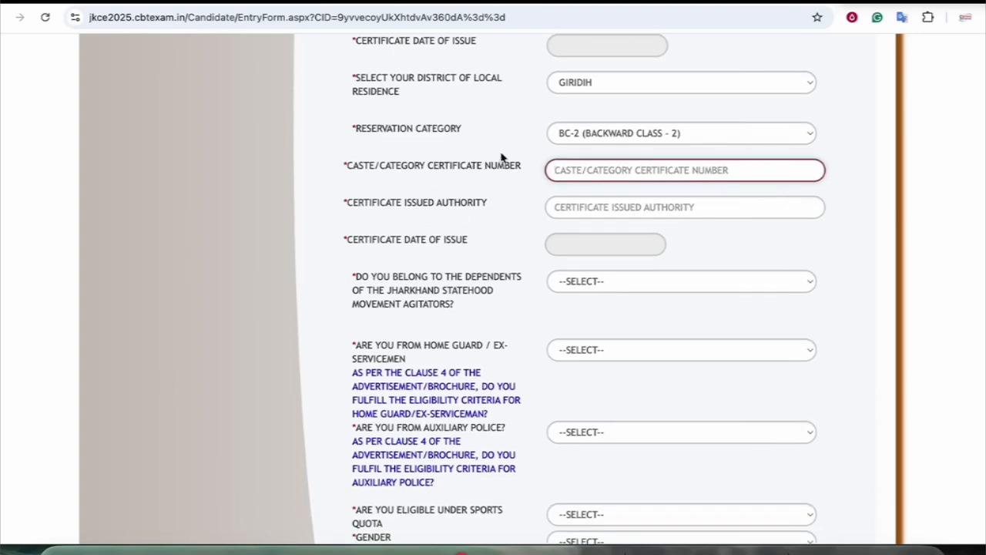
scroll(524, 169, up, 2)
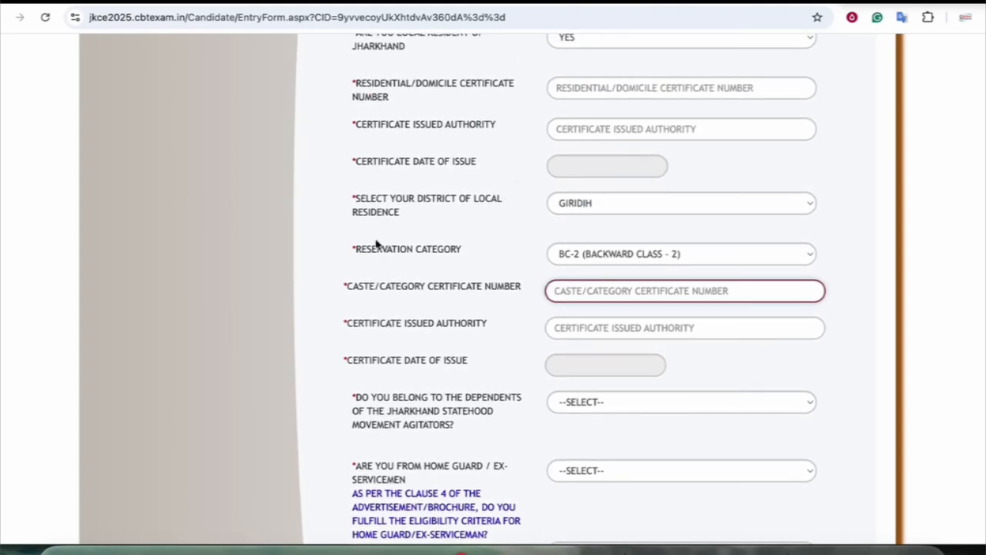
scroll(473, 312, down, 3)
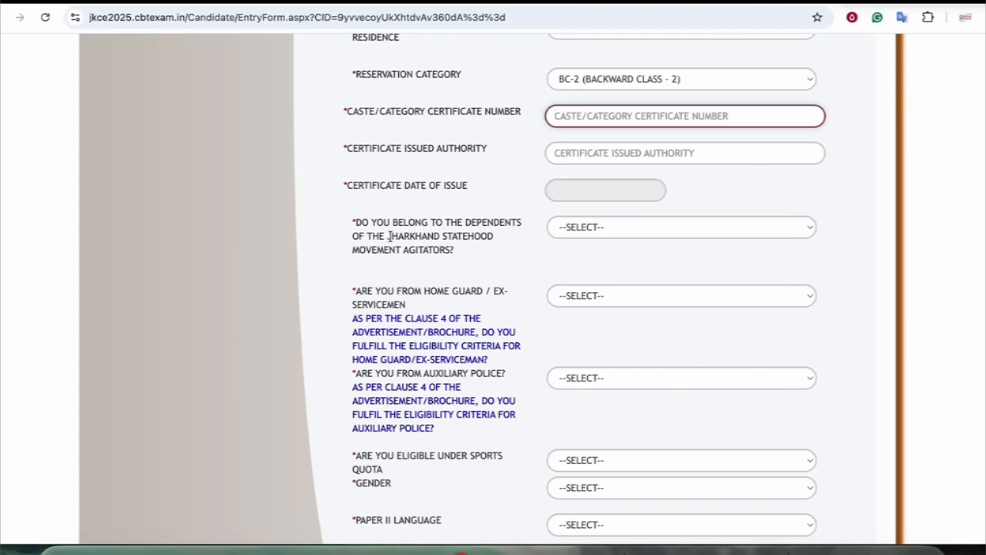
Answer NO to the Jharkhand statehood agitators' dependents question
drag(393, 222, 442, 223)
click(567, 231)
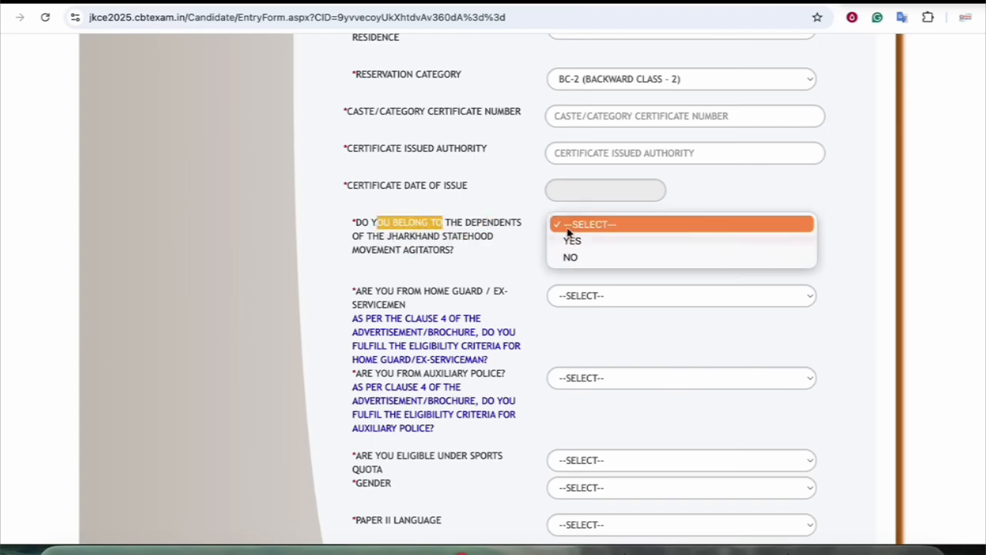
click(572, 255)
scroll(479, 272, down, 6)
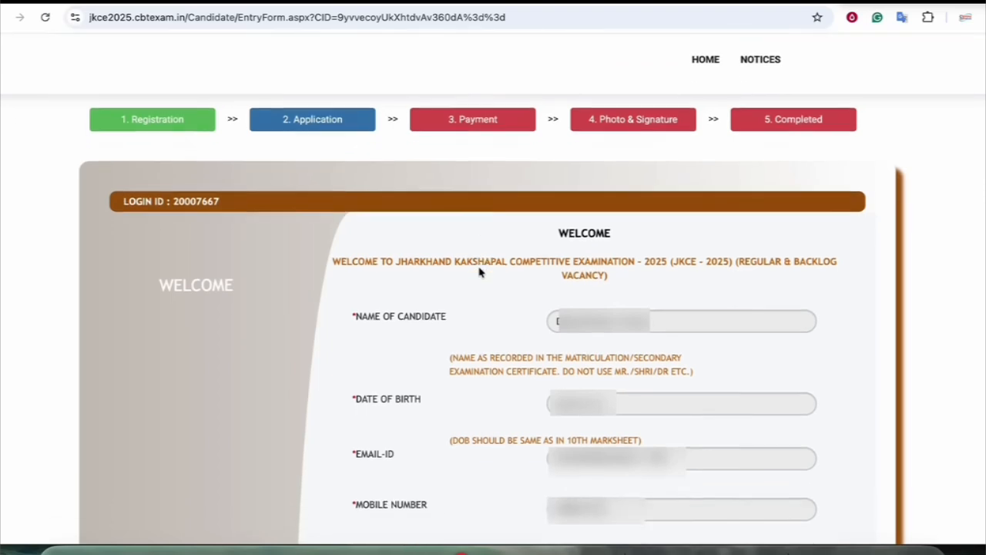
scroll(479, 272, down, 5)
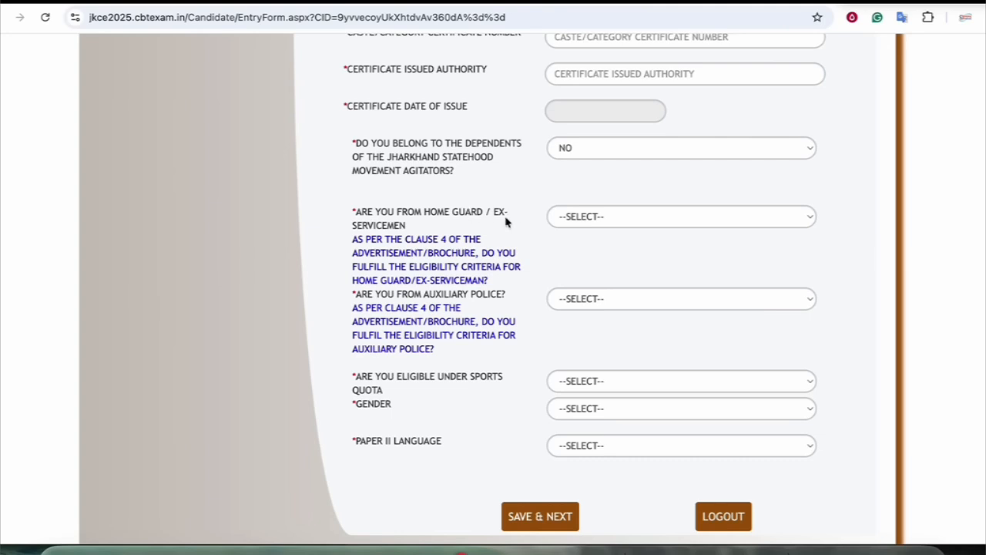
Answer NO to the Home Guard / Ex-Servicemen and Auxiliary Police questions
click(570, 217)
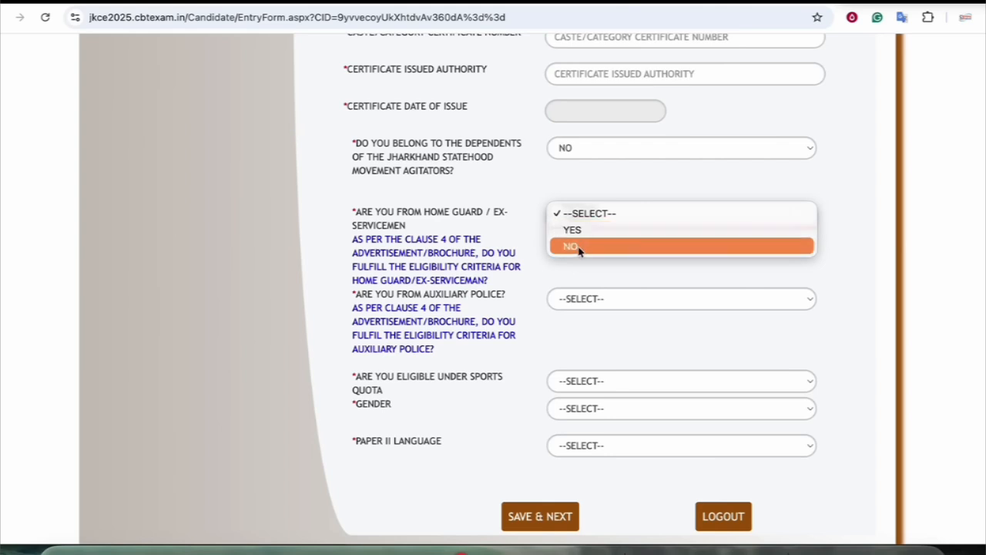
click(578, 248)
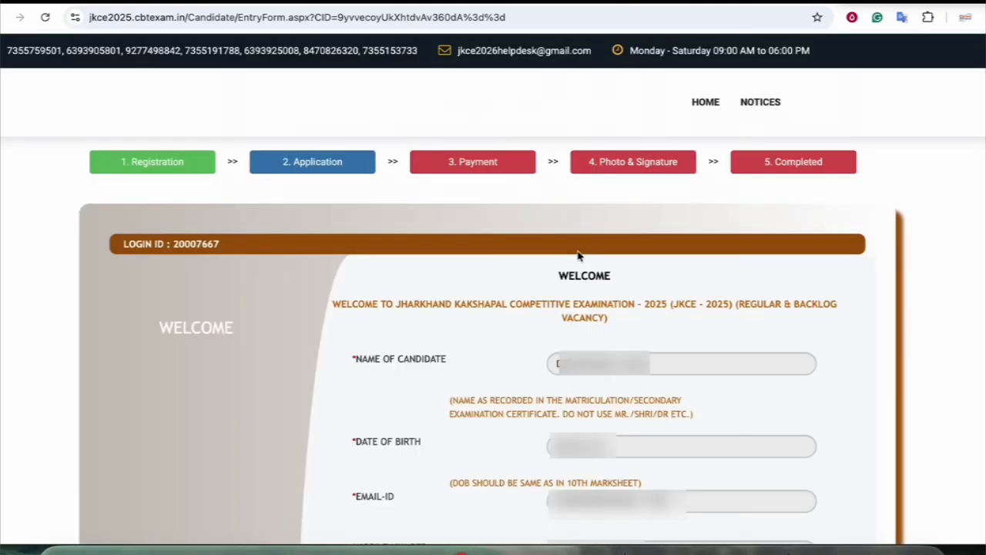
scroll(579, 256, down, 3)
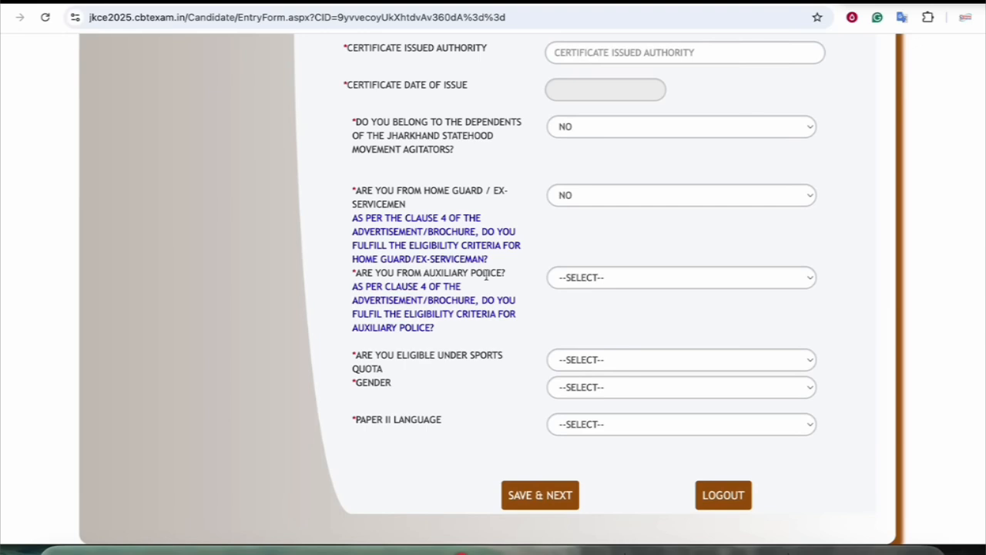
click(585, 290)
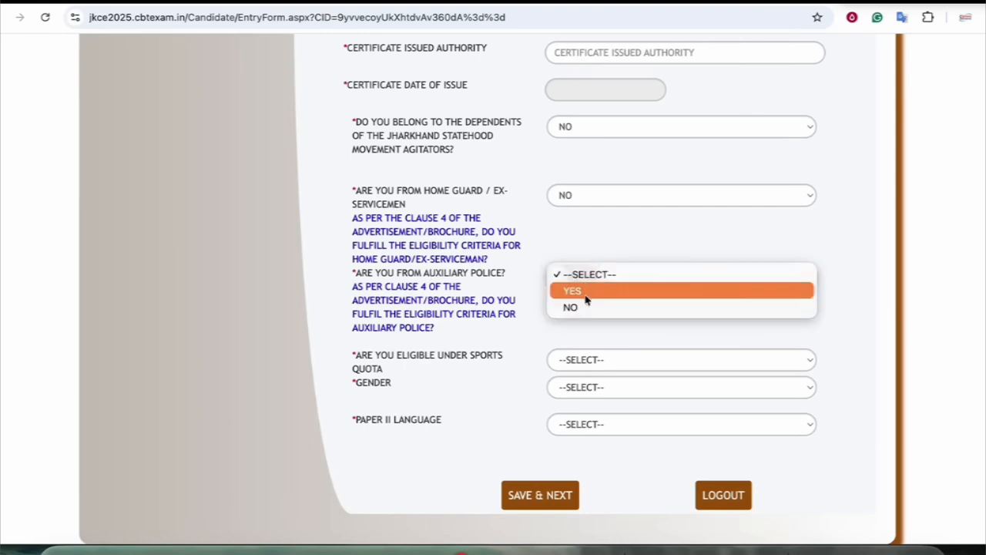
click(583, 306)
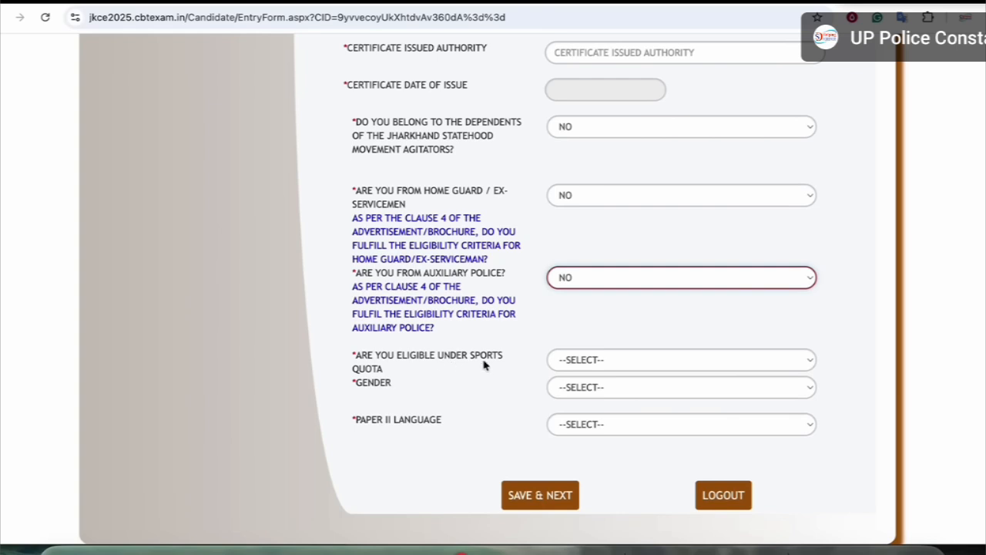
Answer NO for sports quota; leave gender and Paper II language unchosen for now
click(616, 362)
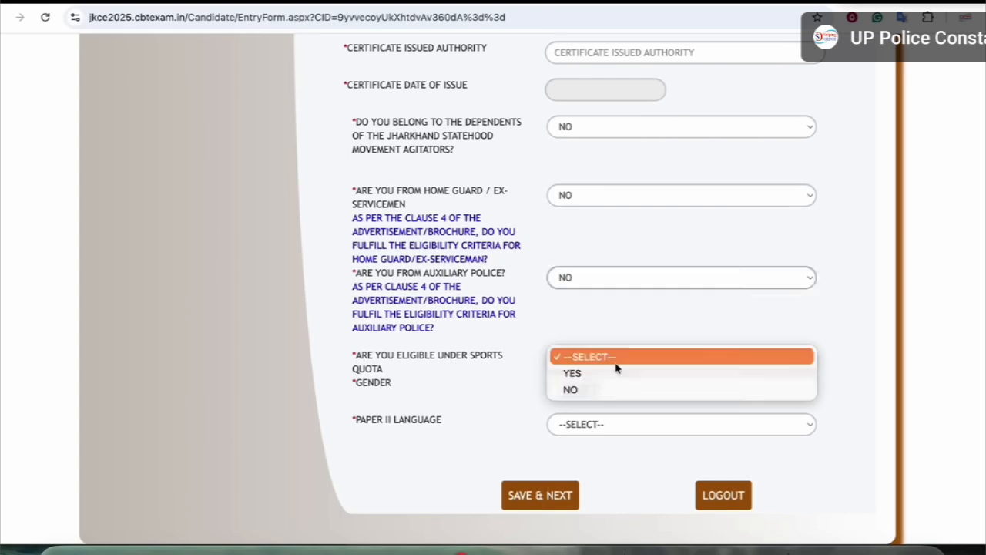
click(576, 389)
click(564, 388)
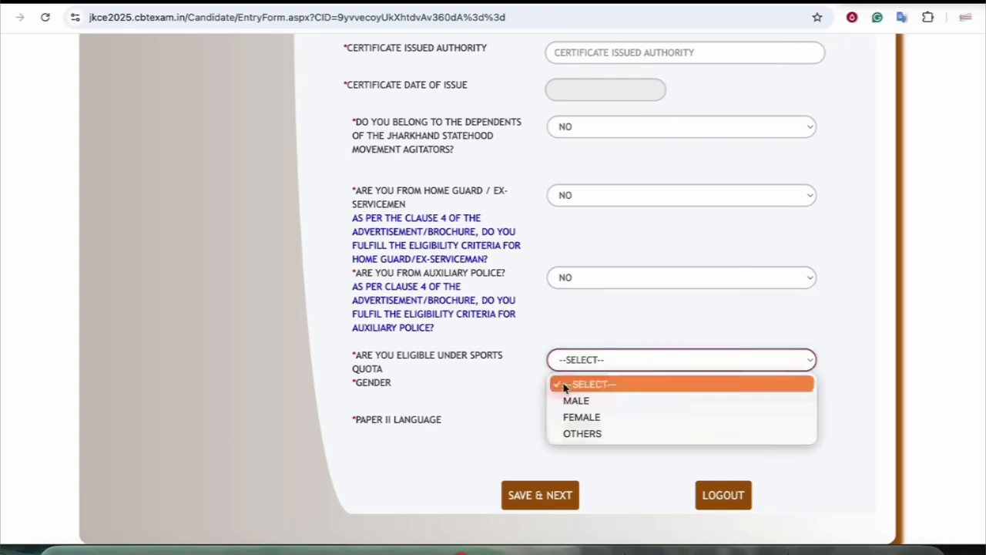
click(467, 394)
drag(372, 419, 417, 419)
click(393, 420)
click(583, 427)
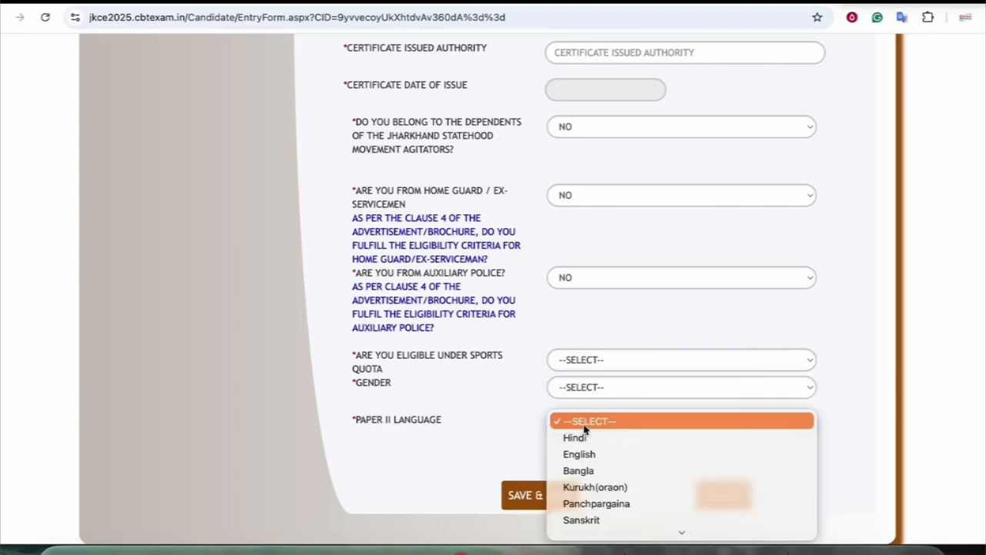
click(498, 424)
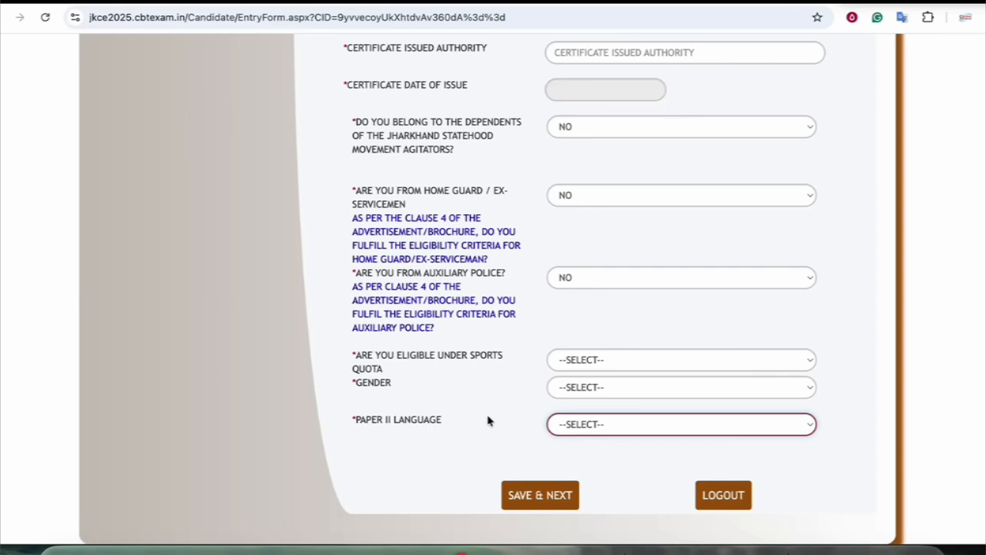
Choose Hindi as the Paper II language
click(605, 429)
scroll(604, 499, down, 5)
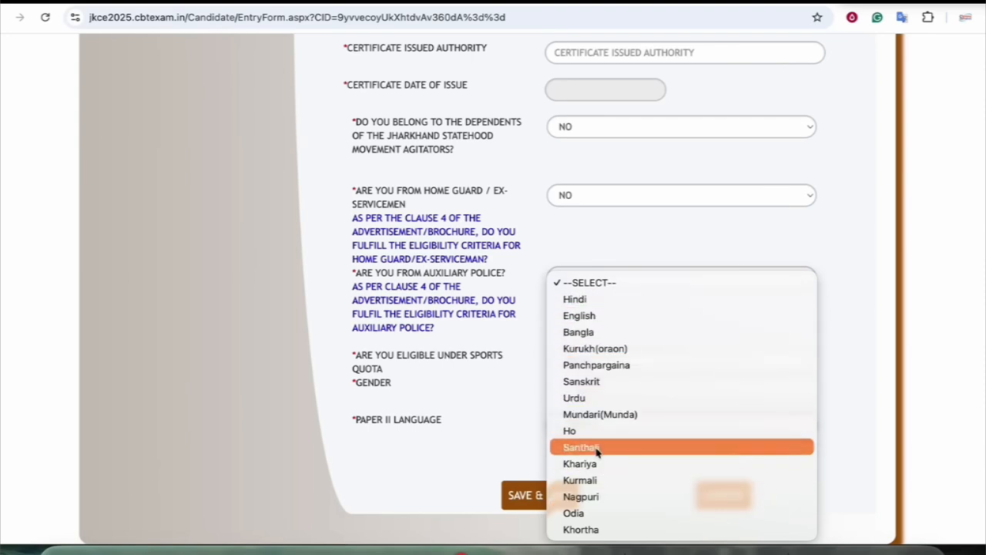
click(600, 307)
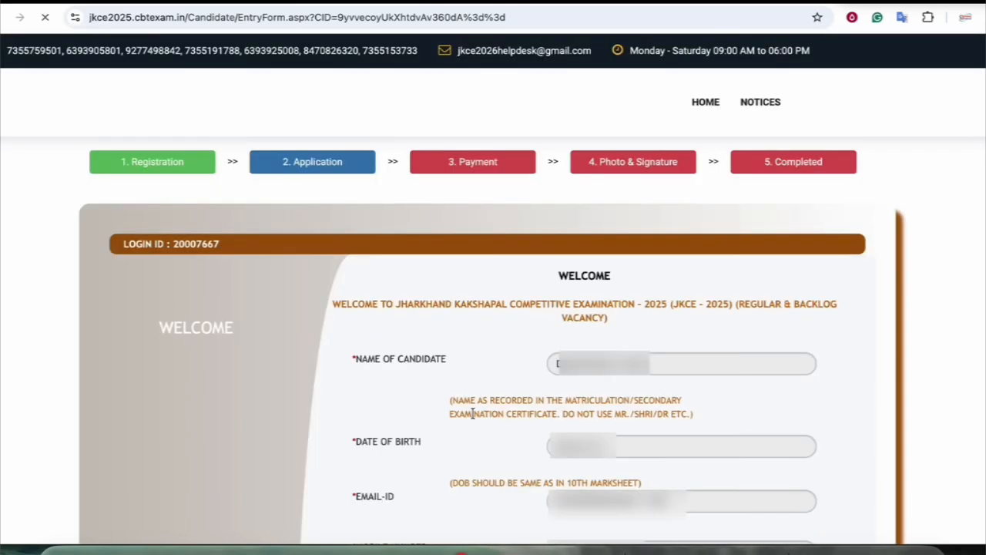
scroll(472, 413, down, 10)
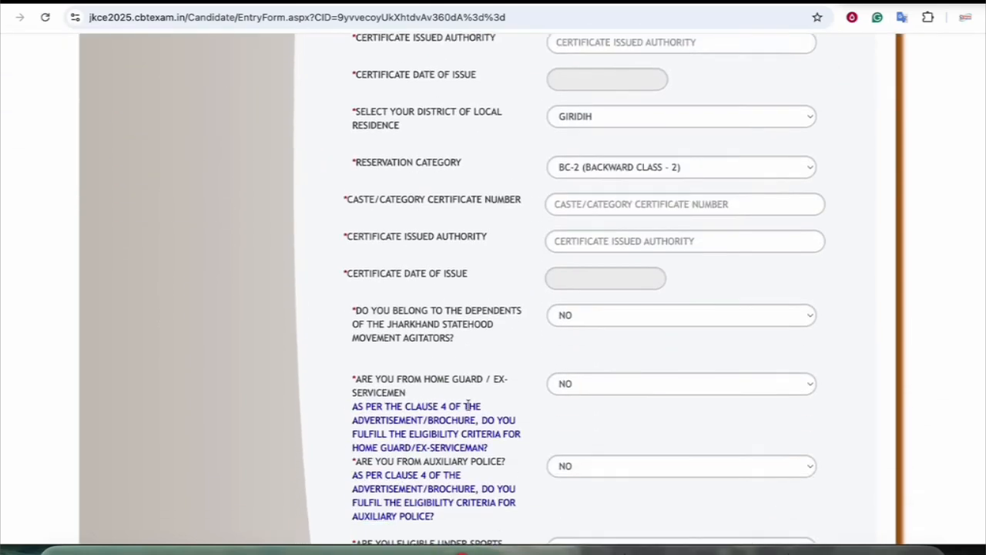
drag(384, 420, 424, 423)
click(428, 433)
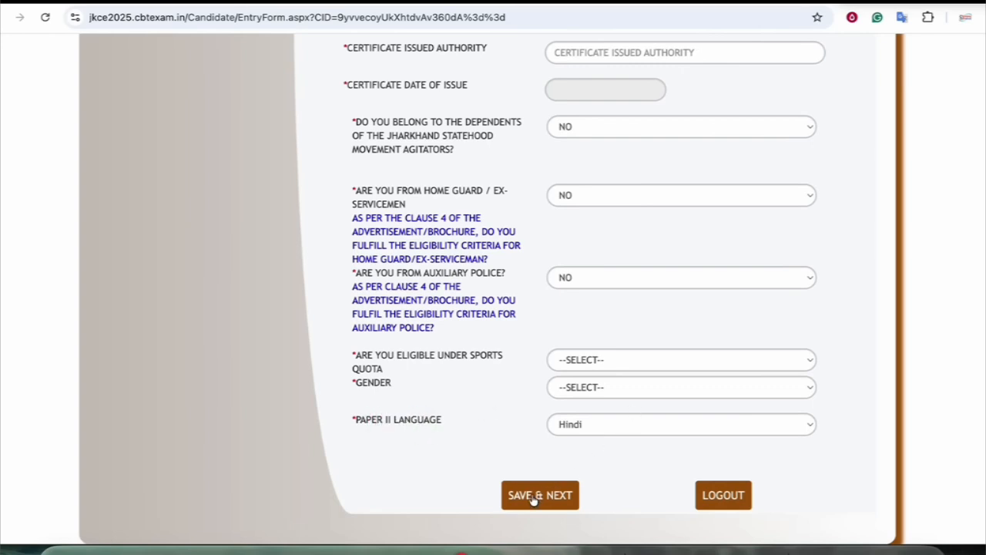
scroll(429, 407, up, 3)
Answer NO to Jharkhand local resident, bringing up the UR-only eligibility notice
drag(421, 52, 452, 47)
click(447, 57)
click(559, 55)
click(570, 66)
drag(385, 74, 458, 74)
click(440, 74)
Acknowledge the UR-only notice and set Reservation Category to UNRESERVED
click(614, 107)
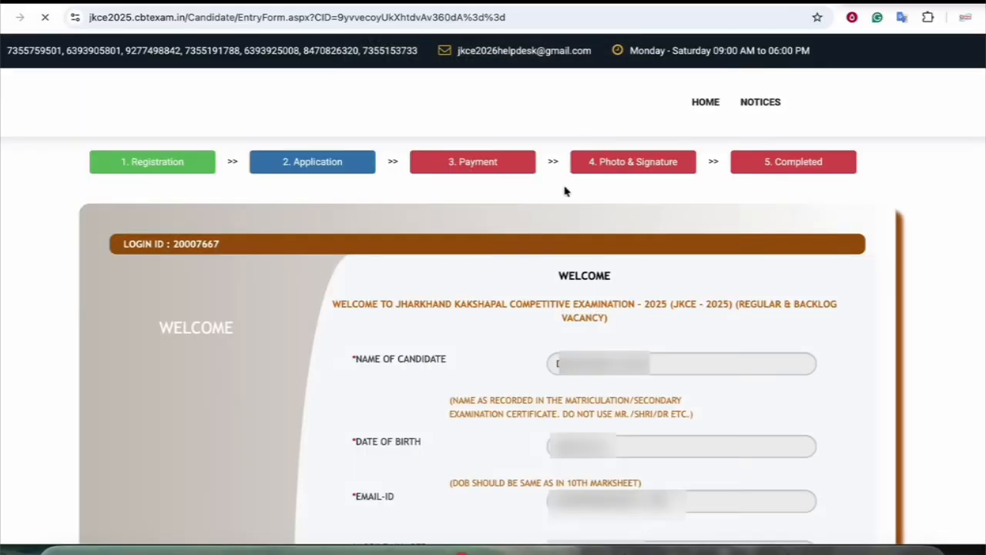
scroll(506, 281, down, 5)
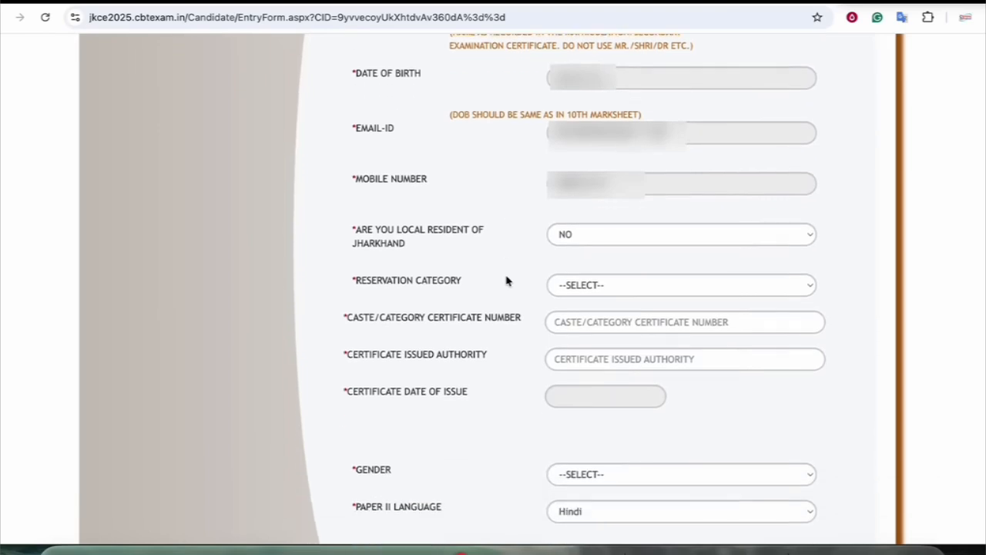
scroll(506, 280, down, 1)
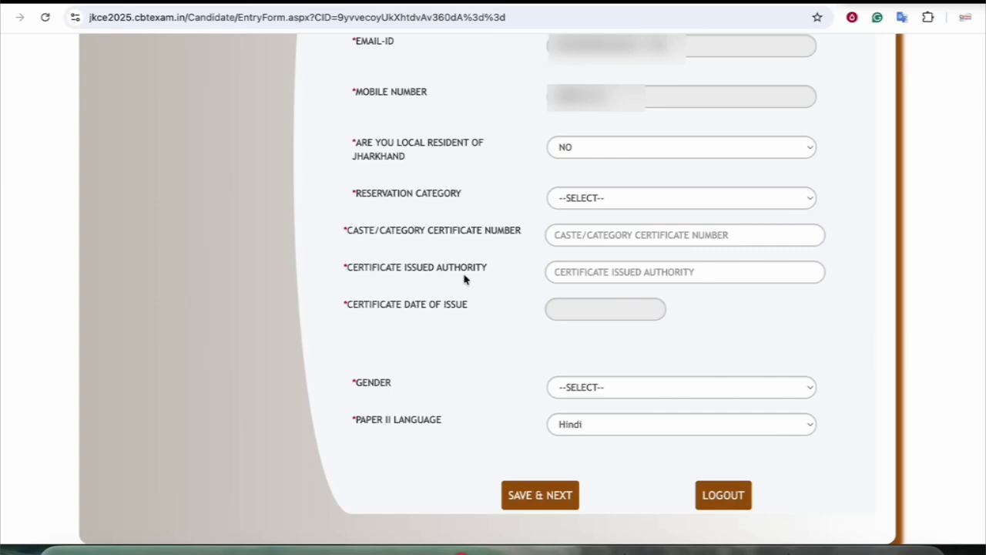
click(588, 205)
click(604, 213)
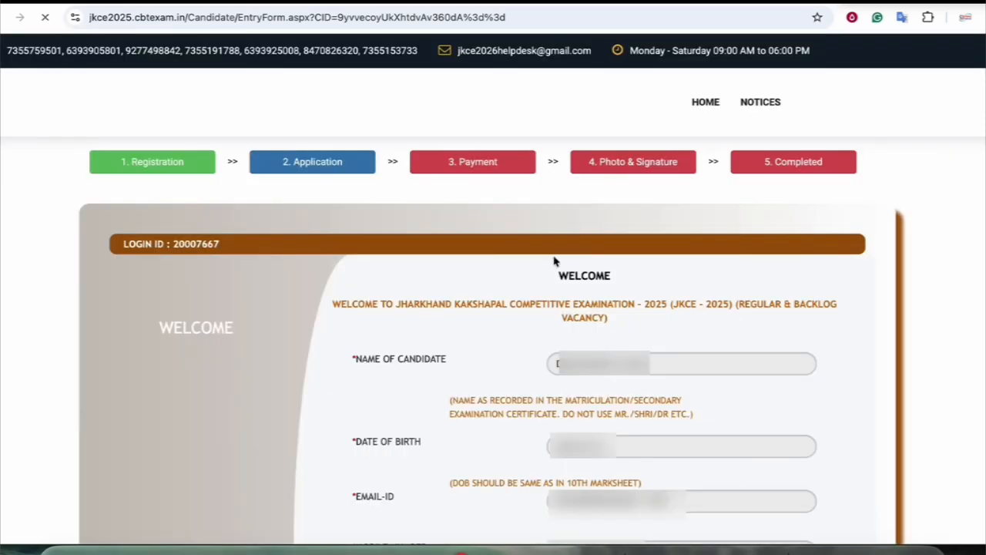
scroll(558, 256, down, 5)
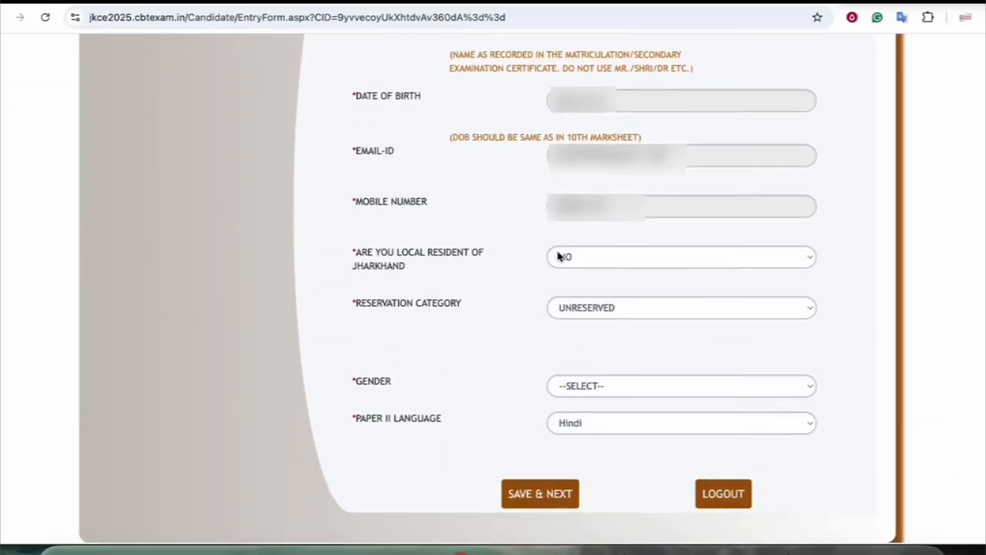
drag(401, 314, 425, 315)
click(382, 308)
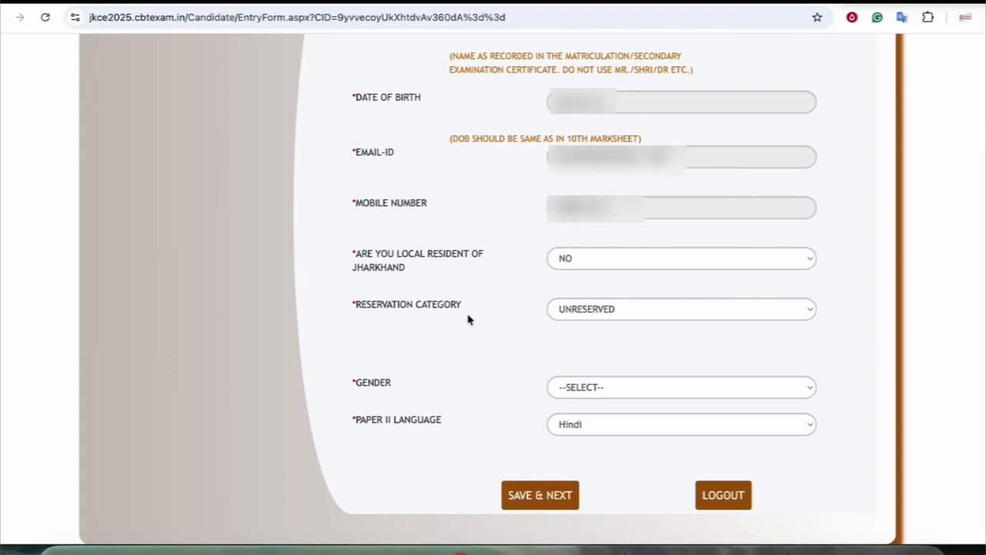
Set gender to MALE and save the entry form with SAVE & NEXT
click(595, 387)
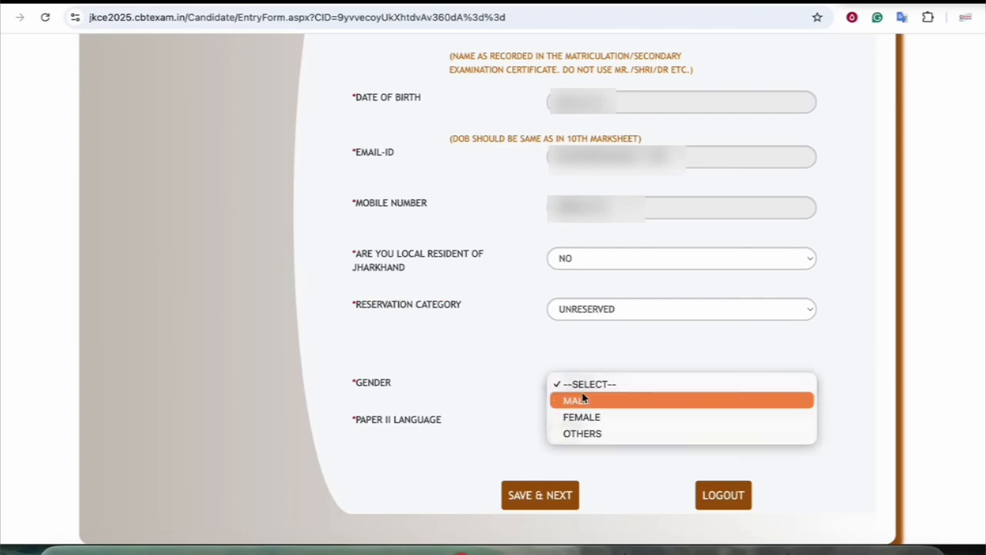
click(528, 424)
key(Down)
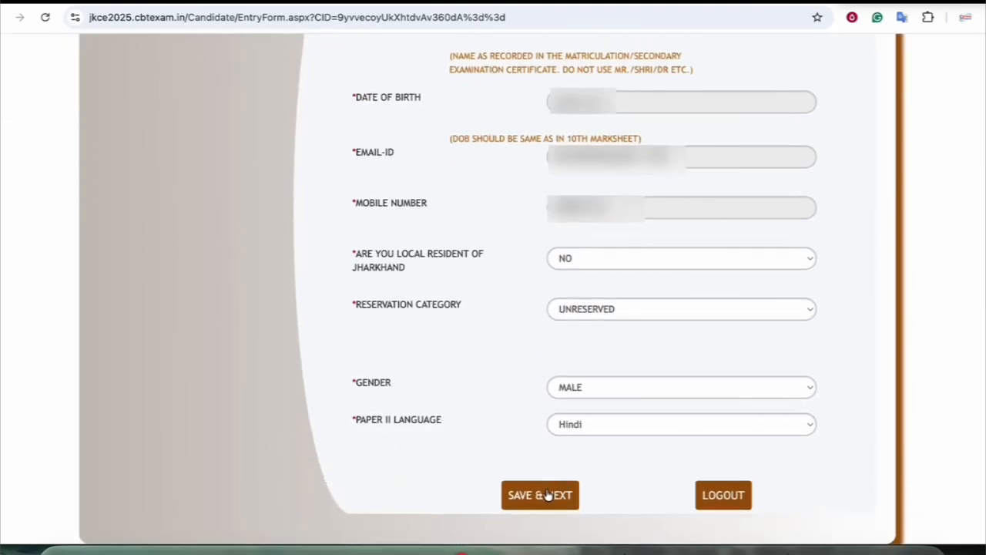
click(547, 495)
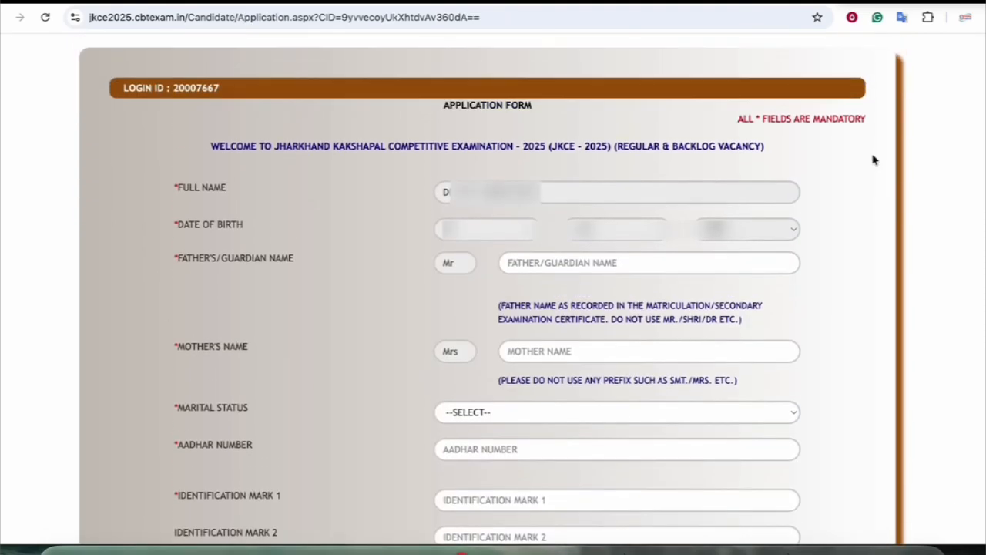
Click through the father's/guardian's and mother's name fields, leaving them blank
scroll(869, 158, up, 1)
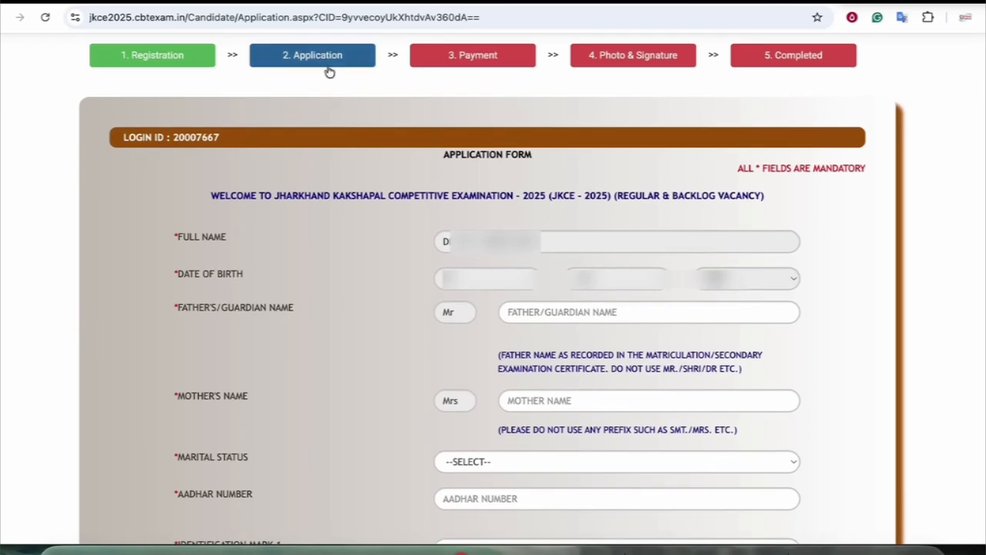
scroll(437, 171, down, 3)
click(556, 183)
click(539, 269)
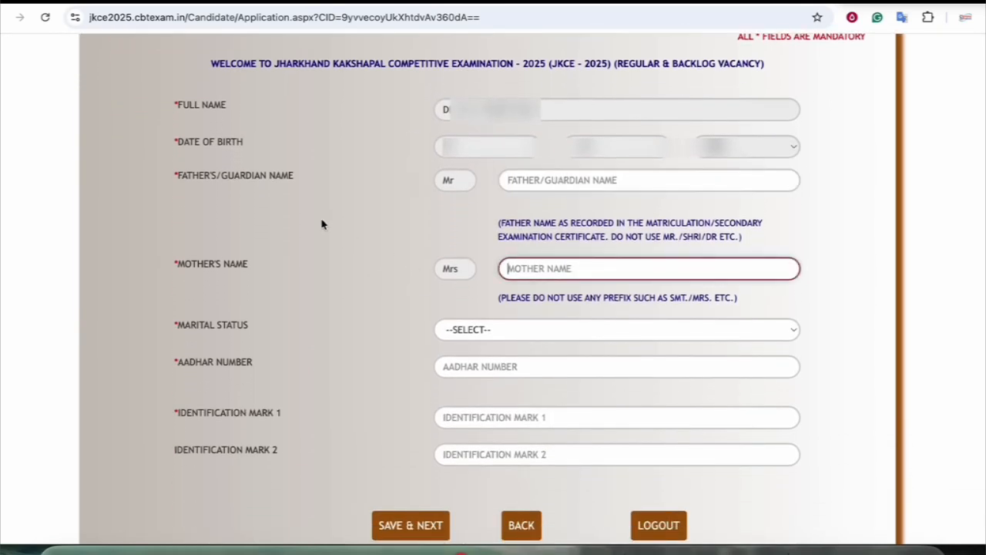
scroll(321, 222, down, 1)
double_click(244, 146)
drag(205, 234, 236, 234)
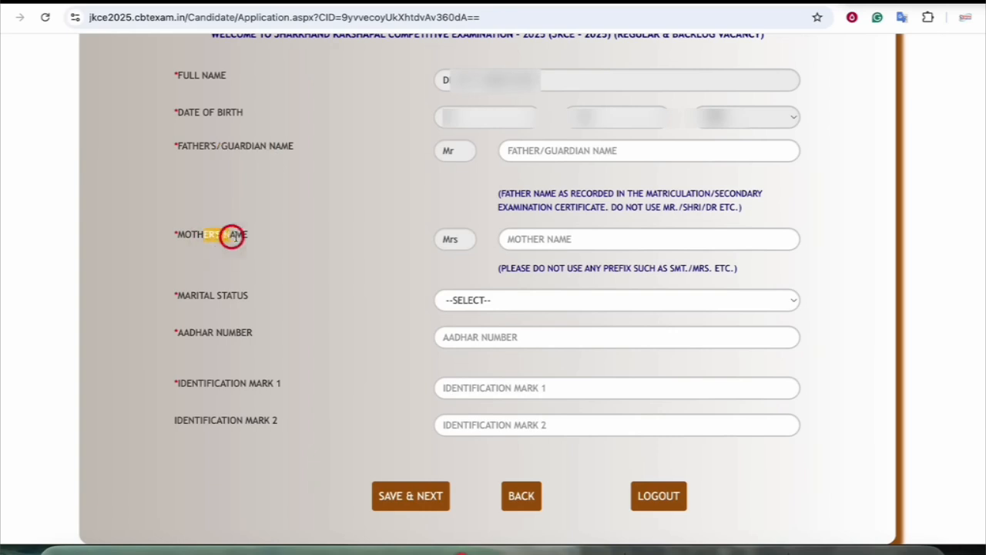
click(276, 238)
mouse_move(606, 198)
mouse_down()
mouse_move(704, 194)
mouse_move(571, 195)
mouse_move(594, 207)
mouse_up()
Choose UNMARRIED as marital status, leaving Aadhar and Identification Mark 1 blank
click(470, 301)
click(473, 328)
click(479, 339)
drag(232, 382, 334, 394)
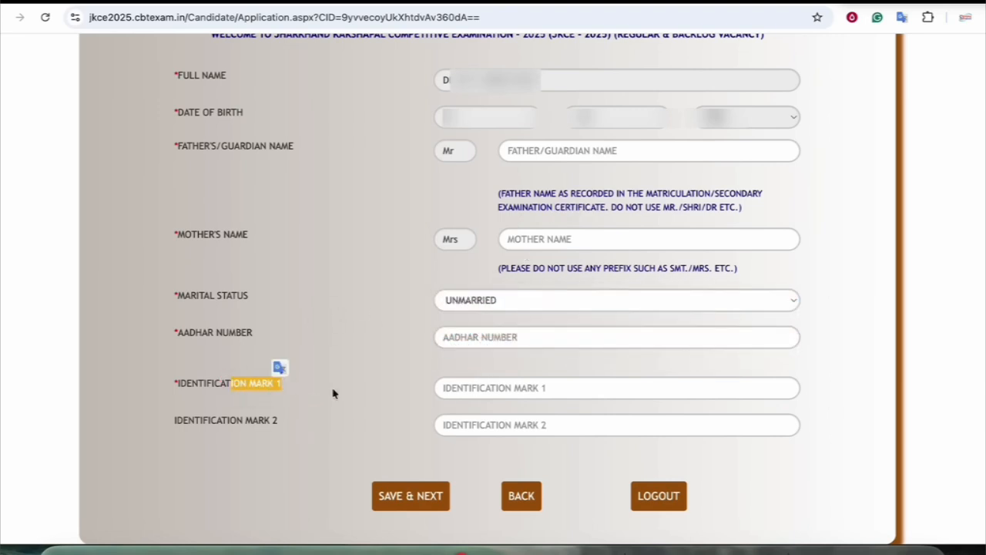
click(464, 386)
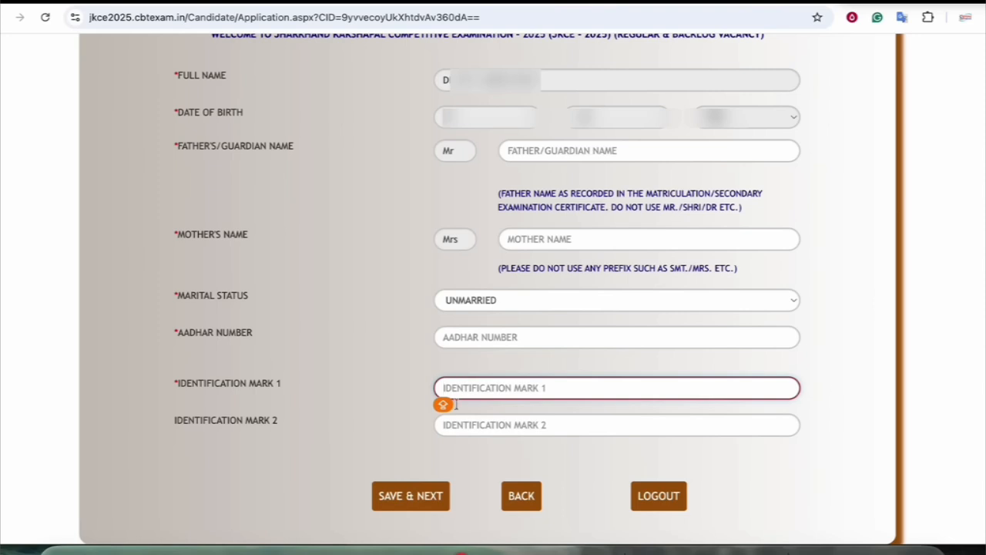
Save the personal details and step through the permanent address fields, leaving district unchosen
click(419, 497)
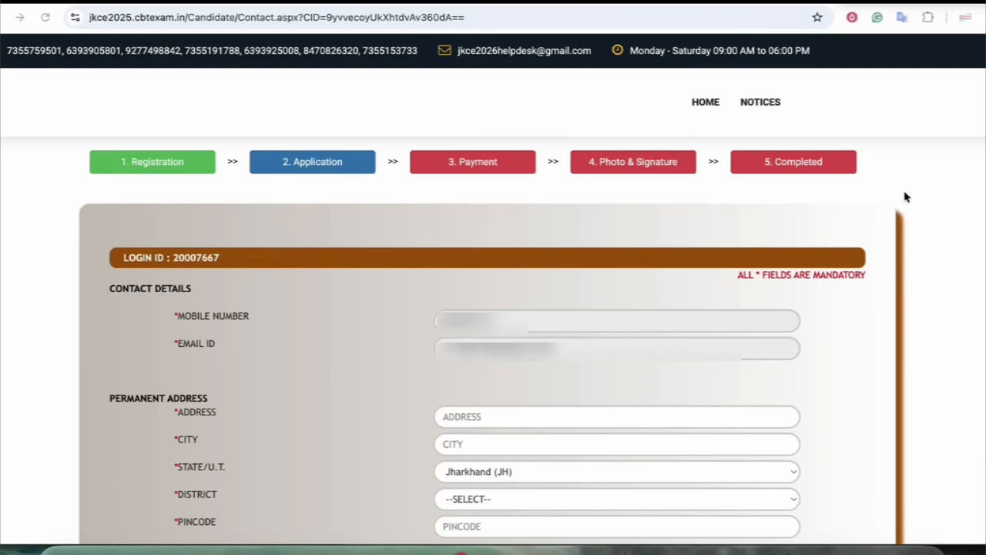
scroll(905, 197, down, 3)
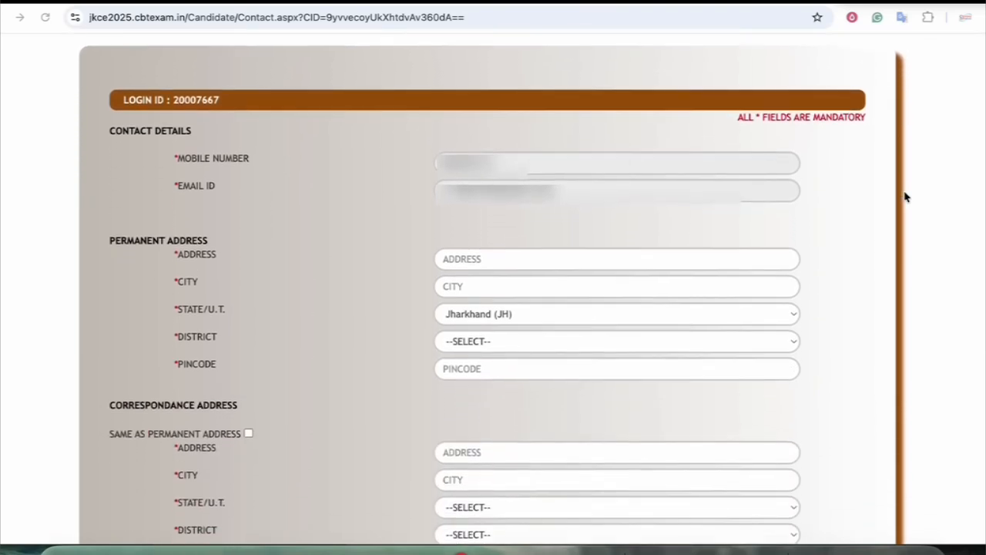
scroll(905, 196, down, 2)
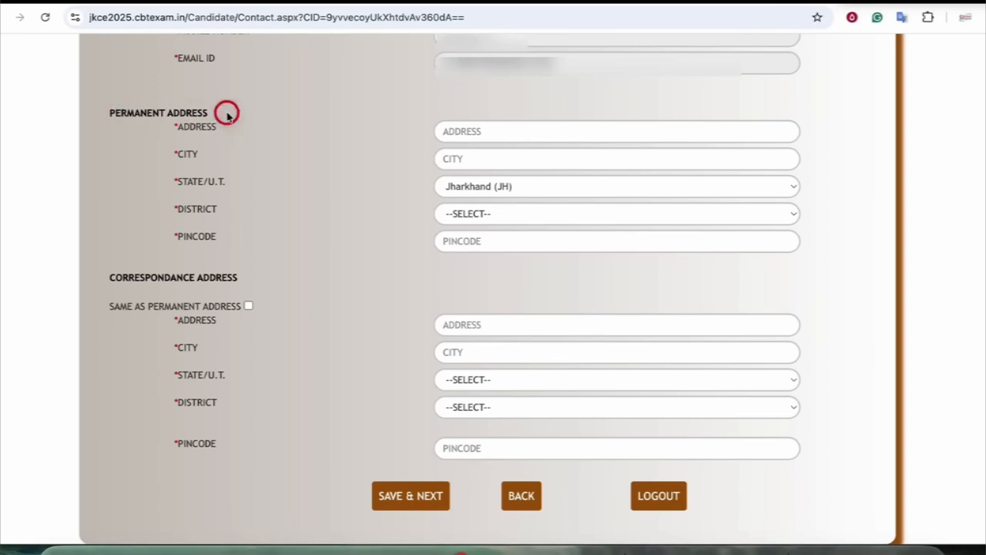
click(482, 136)
click(468, 156)
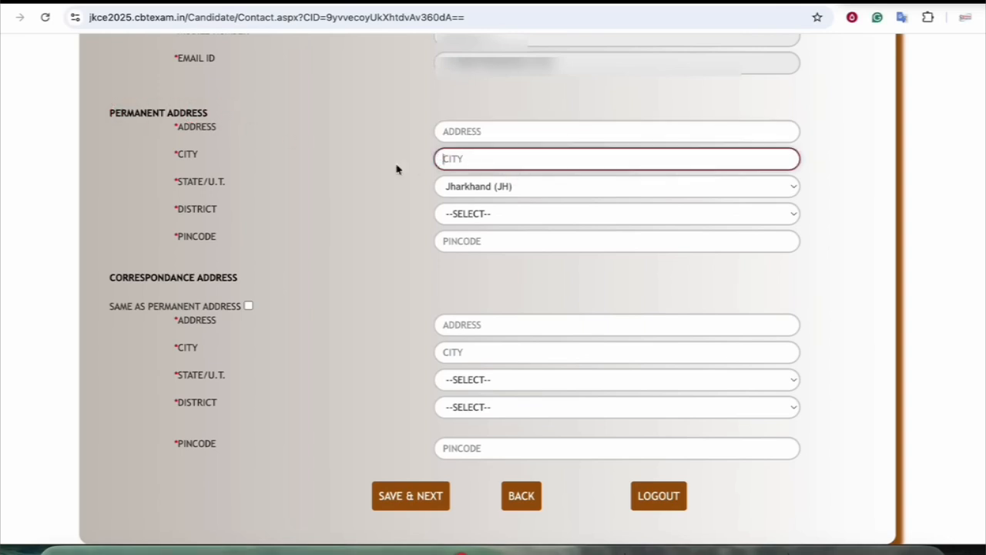
click(485, 216)
click(324, 245)
click(477, 245)
Click into the correspondence address and city fields, leaving them blank
drag(129, 277, 223, 278)
click(465, 328)
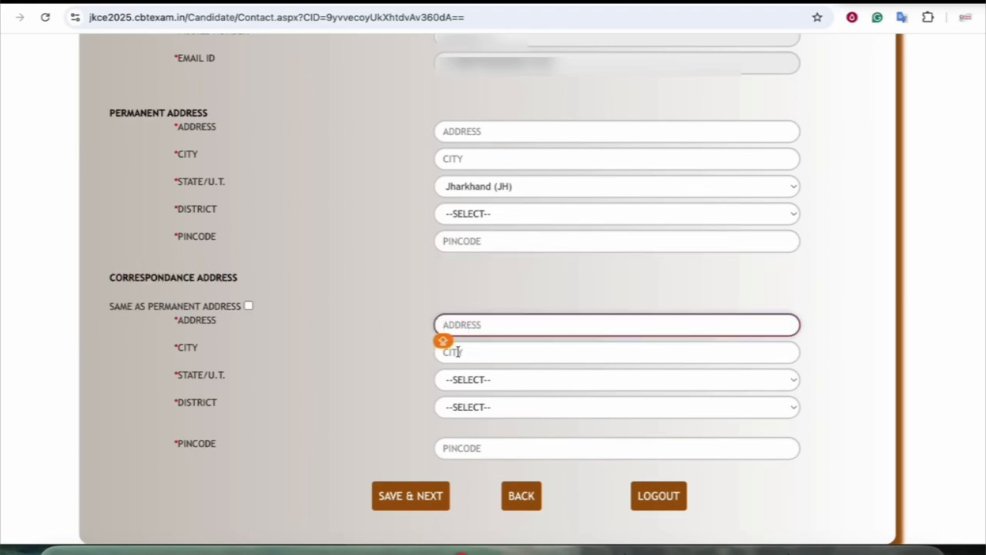
click(468, 350)
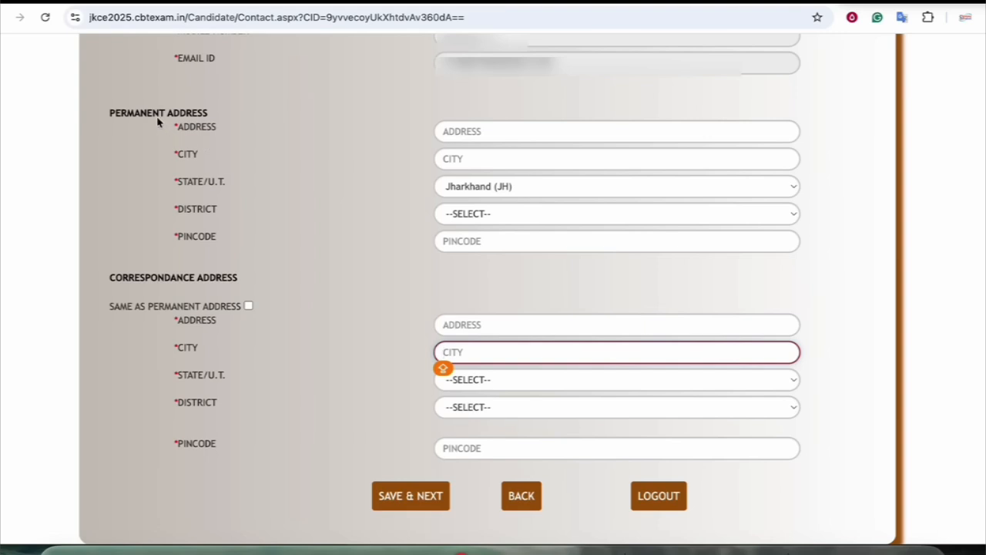
drag(148, 113, 191, 114)
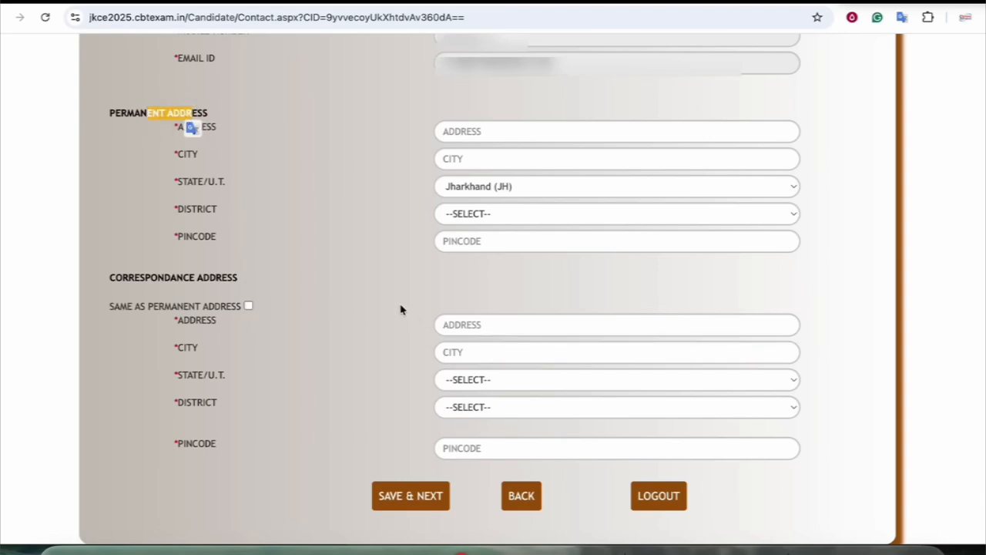
Save the contact details and pick 2024 as the 10th passing year
click(409, 496)
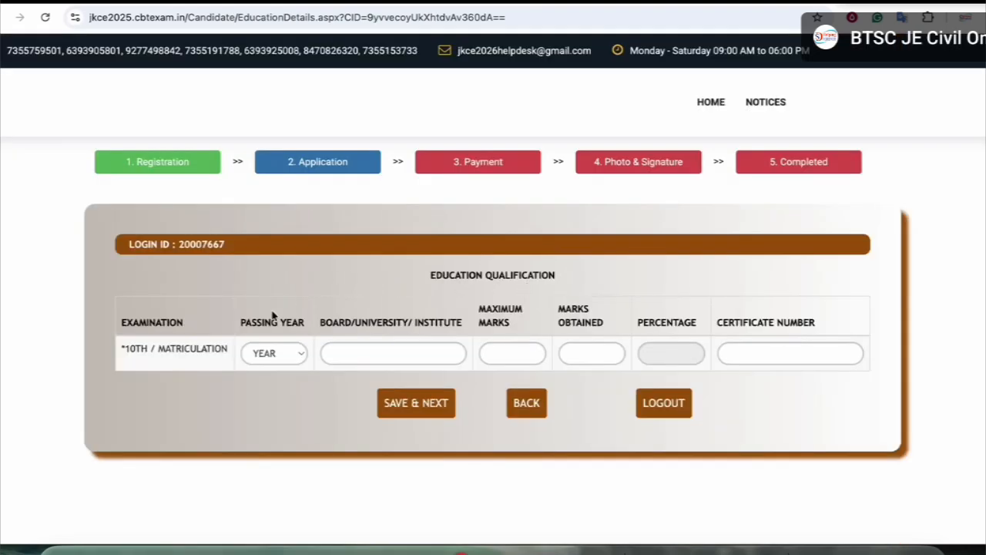
click(143, 348)
click(262, 354)
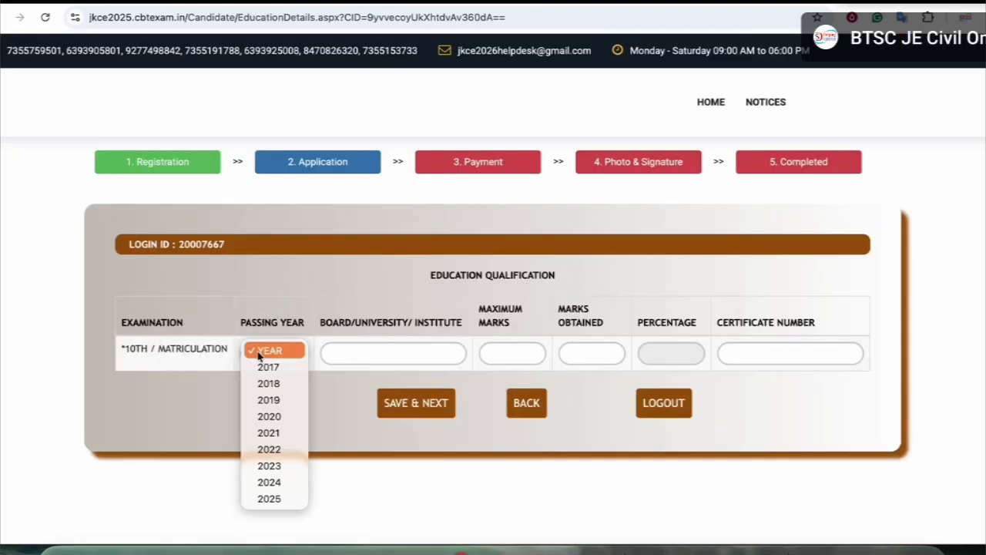
click(276, 483)
Enter board JHARKHAND BOARD, maximum marks 500 and marks obtained 350 for 70.00%
click(363, 351)
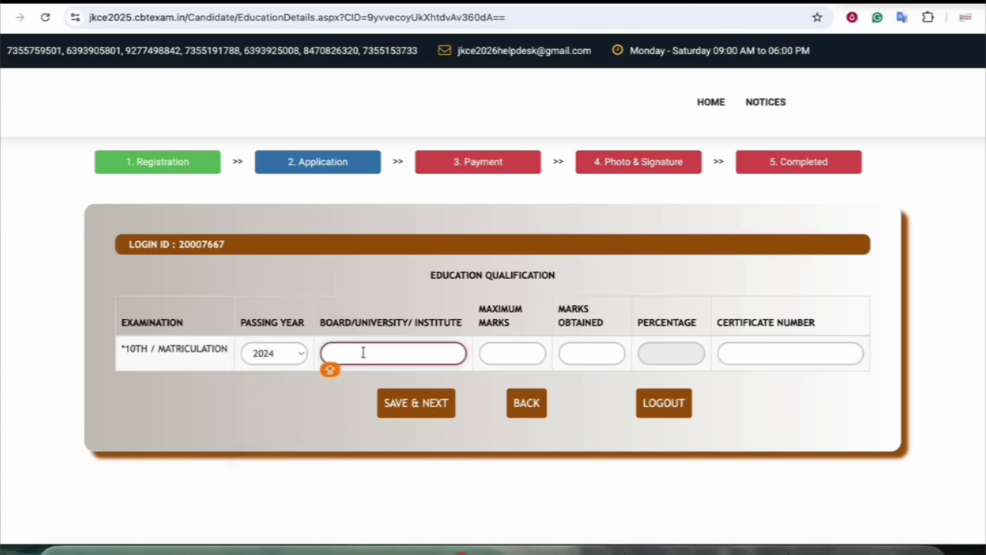
text(JHARKHAND BOARD)
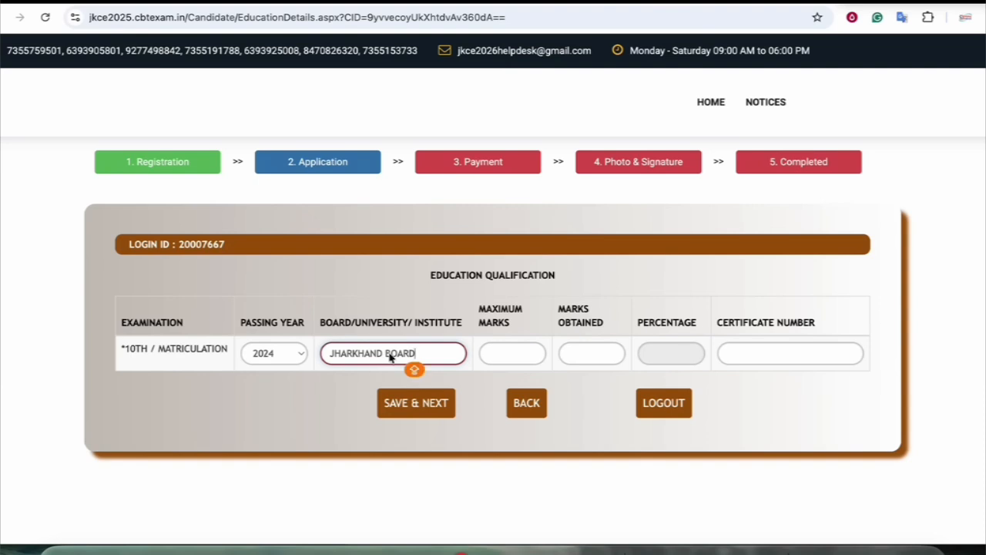
click(531, 351)
text(500)
key(Tab)
text(350)
key(Tab)
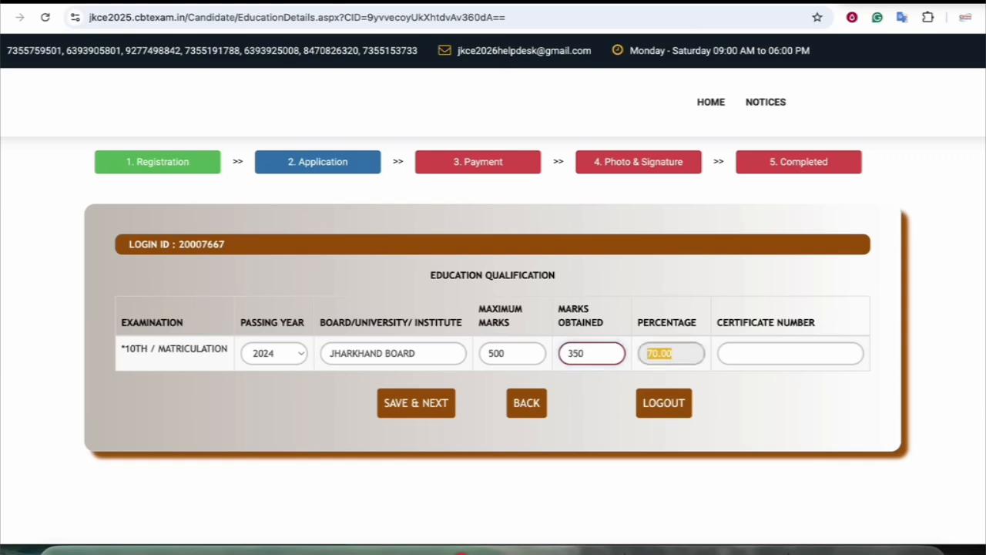
Fill in the 10th certificate number
click(743, 353)
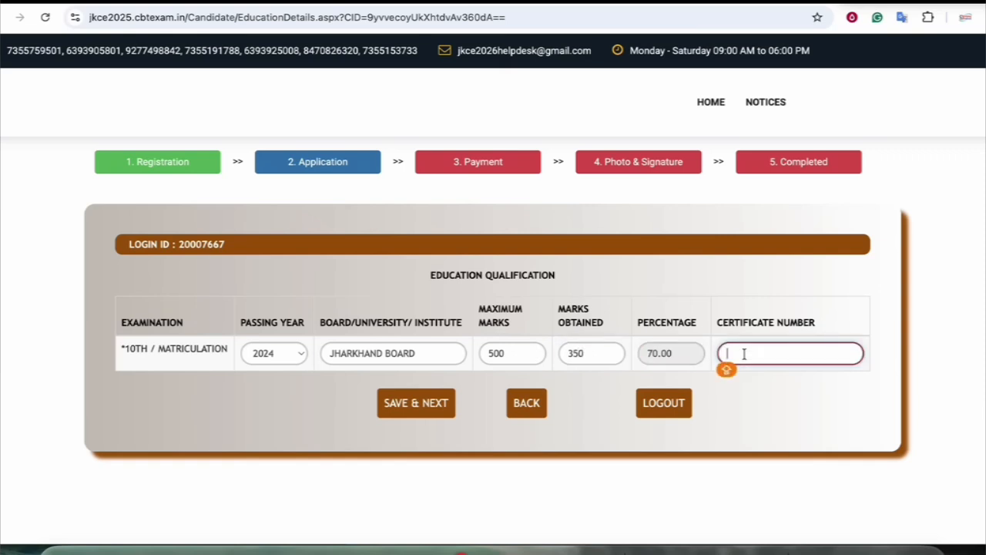
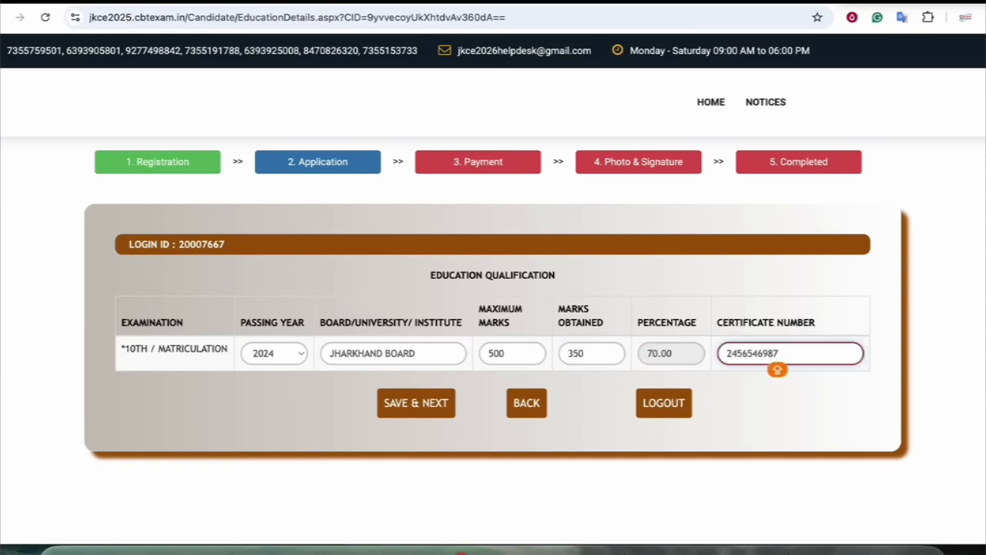
click(771, 322)
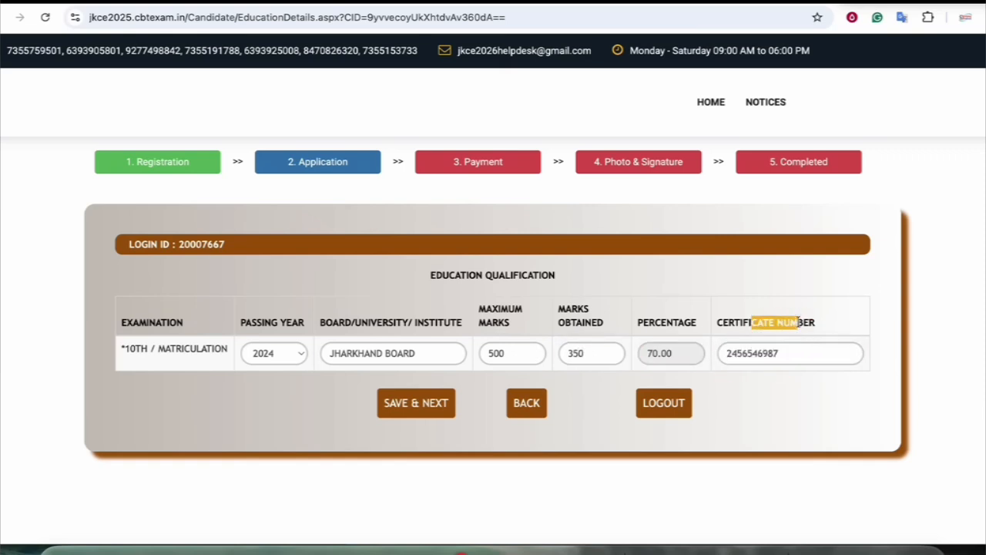
drag(732, 322, 781, 322)
click(753, 322)
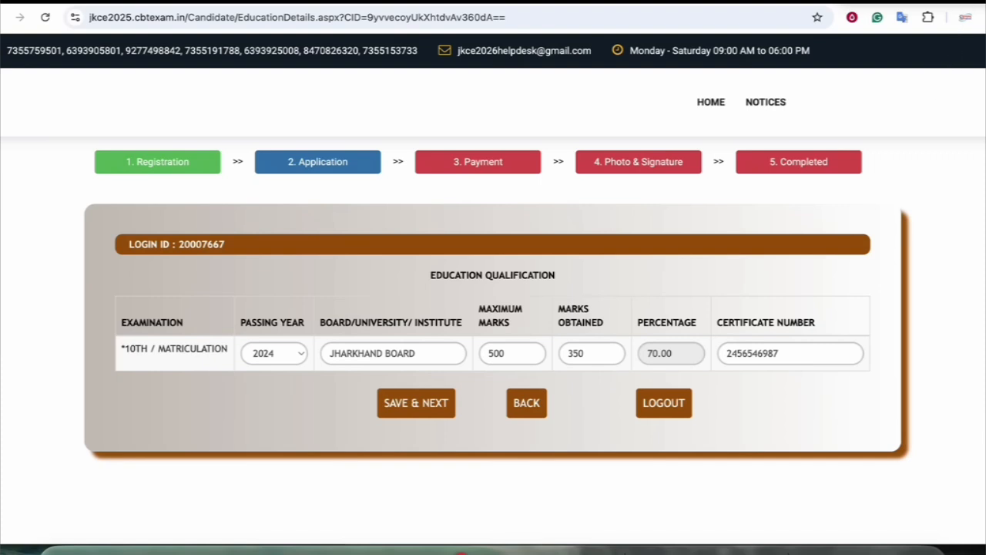
Mark up the 10th row on screen, then save the education details to open the preview
click(772, 4)
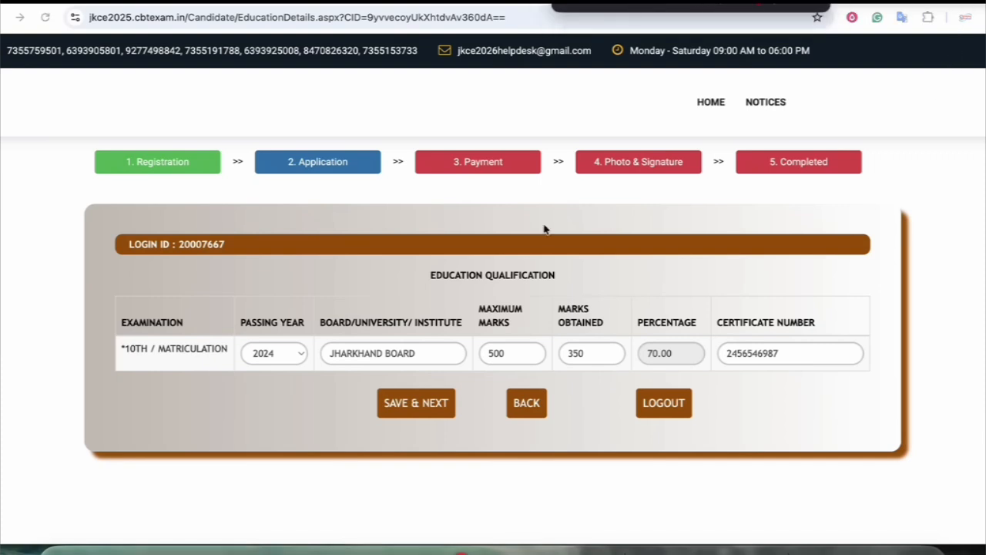
mouse_move(527, 300)
mouse_down()
mouse_move(489, 291)
mouse_move(541, 321)
mouse_move(526, 296)
mouse_up()
drag(603, 297, 583, 349)
drag(532, 378, 604, 367)
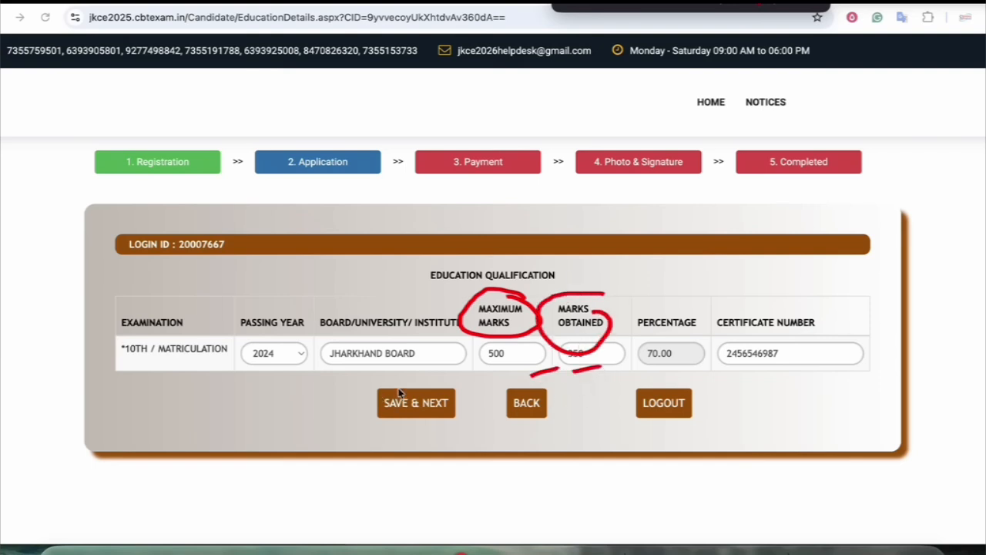
mouse_move(473, 382)
mouse_down()
mouse_move(498, 368)
mouse_move(494, 377)
mouse_up()
click(817, 4)
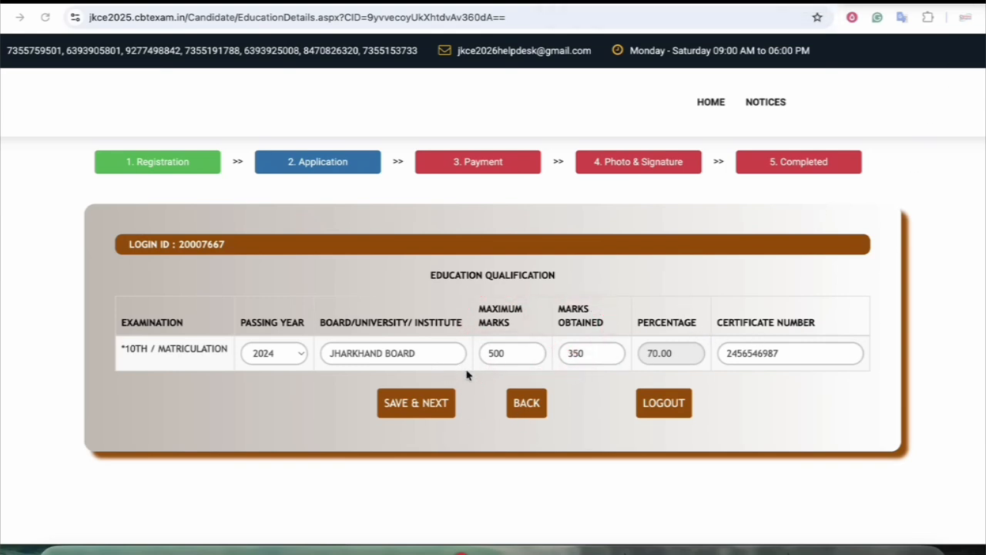
click(416, 402)
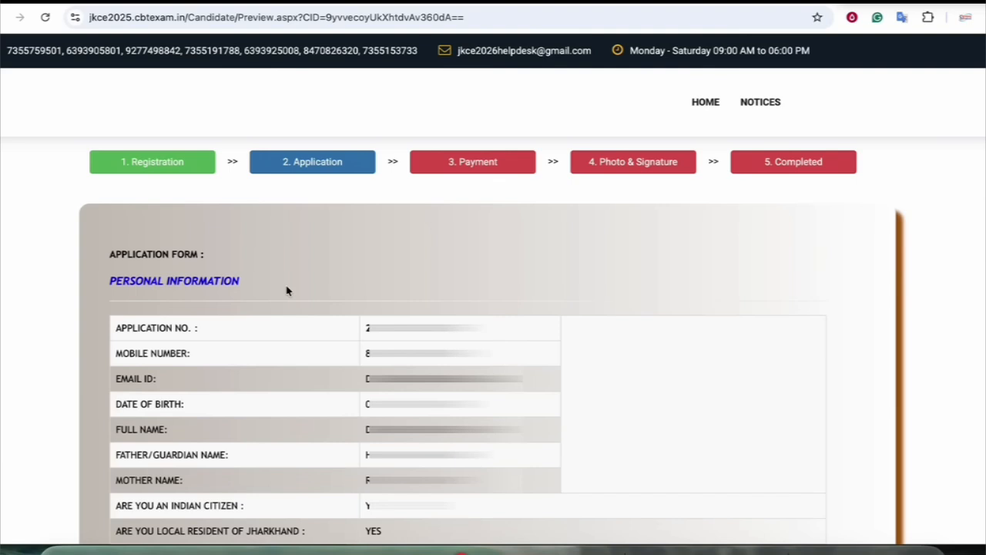
Tick the DECLARATION checkbox at the bottom of the application preview
scroll(870, 183, down, 10)
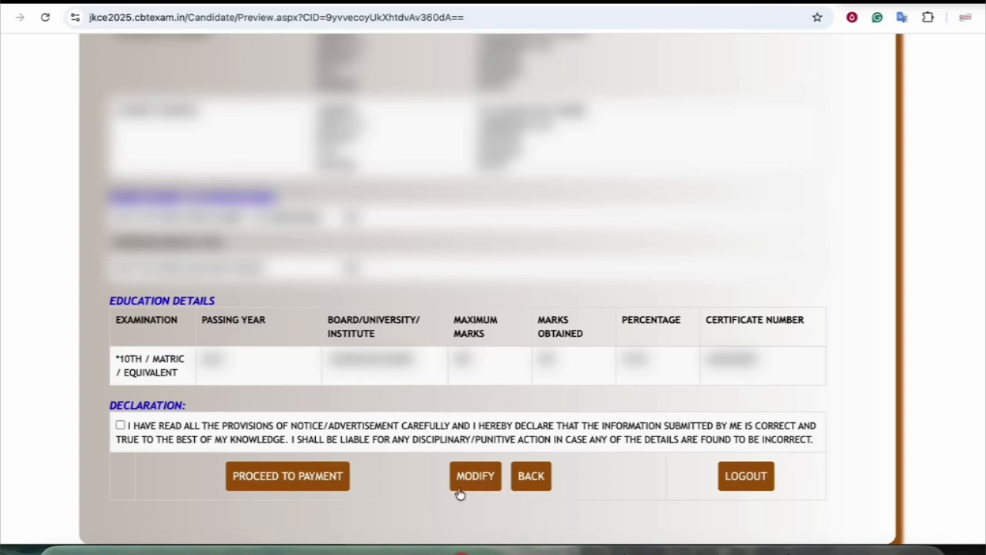
click(121, 426)
Go to the payment page and highlight the payment-link availability date in the notice
click(284, 477)
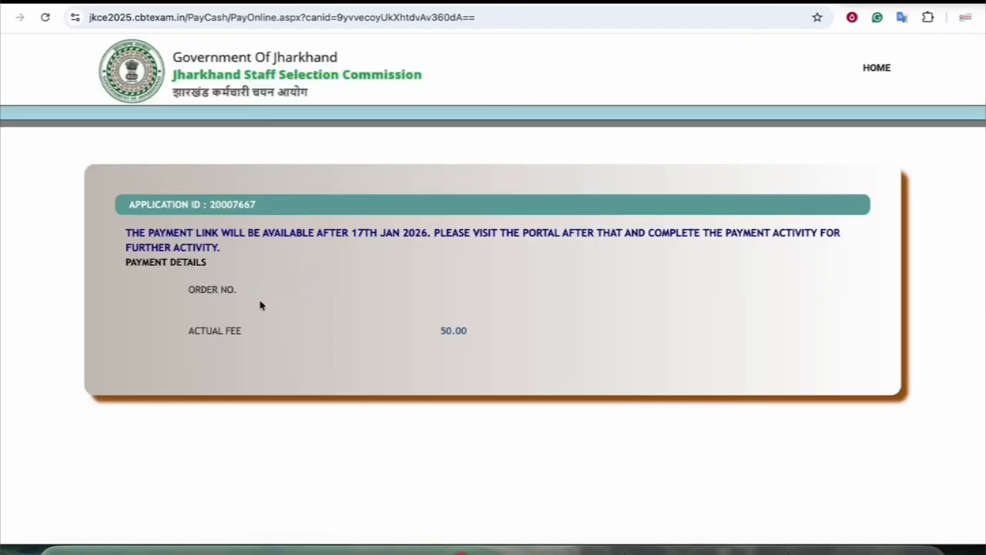
click(233, 291)
click(296, 312)
drag(357, 235, 425, 235)
click(412, 235)
drag(243, 232, 346, 232)
click(345, 232)
Highlight the notice's revisit-the-portal and complete-the-payment wording
click(490, 232)
drag(494, 232, 775, 231)
click(636, 232)
click(775, 232)
drag(172, 247, 202, 246)
click(376, 243)
Handwrite a circled red fees note beside ORDER NO. with an arrow to the 50.00 fee
click(689, 3)
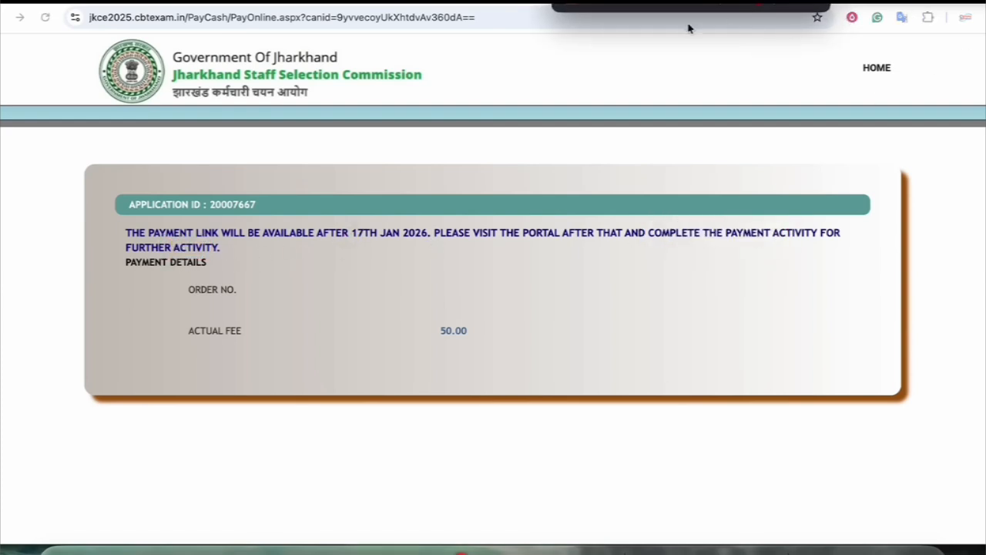
click(644, 3)
mouse_move(554, 275)
mouse_down()
mouse_move(547, 314)
mouse_move(556, 293)
mouse_move(609, 305)
mouse_move(601, 319)
mouse_up()
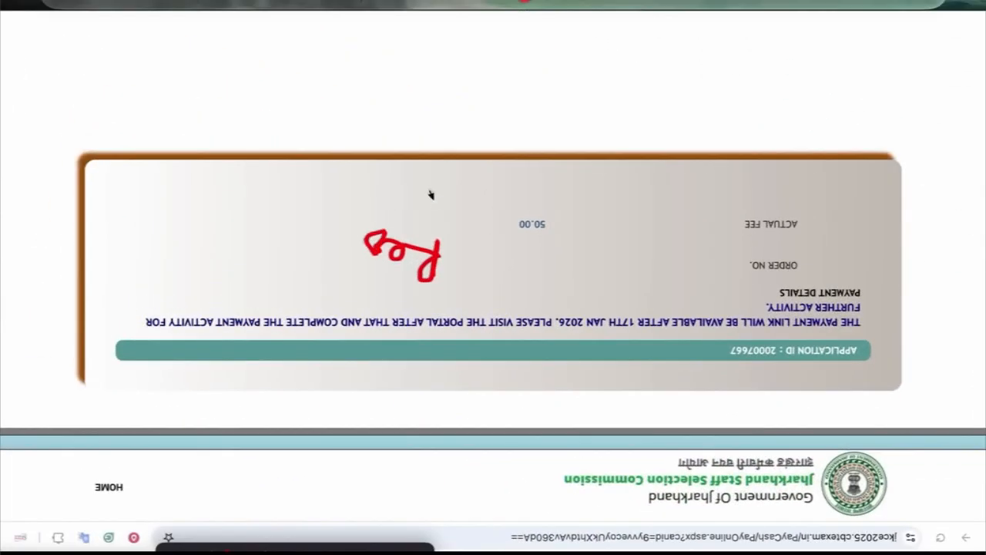
drag(554, 352, 556, 335)
mouse_move(404, 208)
mouse_down()
mouse_move(362, 218)
mouse_move(342, 289)
mouse_move(379, 197)
mouse_up()
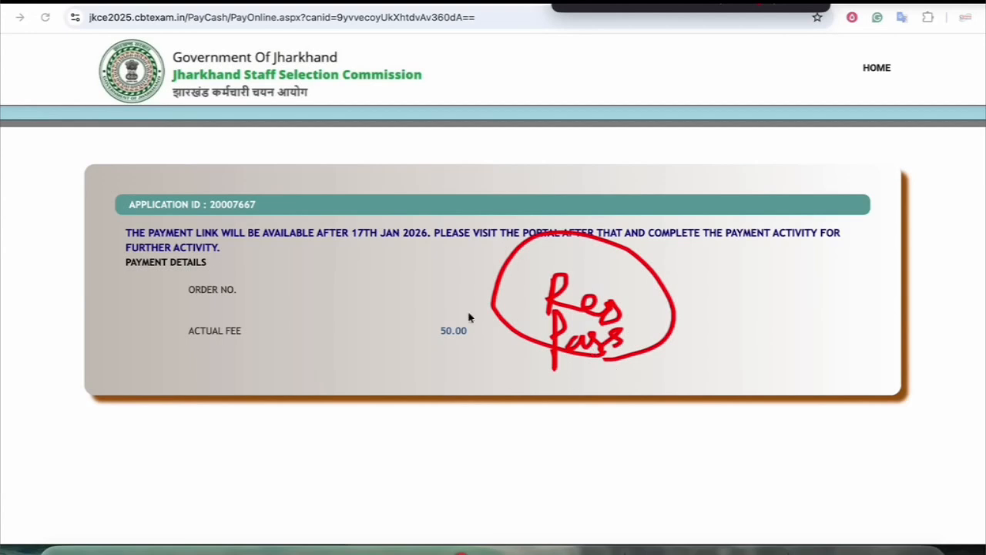
mouse_move(365, 368)
mouse_down()
mouse_move(404, 367)
mouse_move(397, 375)
mouse_up()
Write 100 in red, circle it, and write and circle 50 beside it
mouse_move(445, 153)
mouse_down()
mouse_move(455, 194)
mouse_move(467, 174)
mouse_up()
drag(476, 176, 484, 171)
mouse_move(459, 127)
mouse_down()
mouse_move(435, 133)
mouse_move(466, 128)
mouse_up()
mouse_move(616, 160)
mouse_down()
mouse_move(613, 191)
mouse_move(568, 205)
mouse_up()
mouse_move(636, 188)
mouse_down()
mouse_move(631, 179)
mouse_move(639, 196)
mouse_up()
mouse_move(641, 130)
mouse_down()
mouse_move(593, 219)
mouse_move(622, 133)
mouse_up()
drag(636, 180, 644, 191)
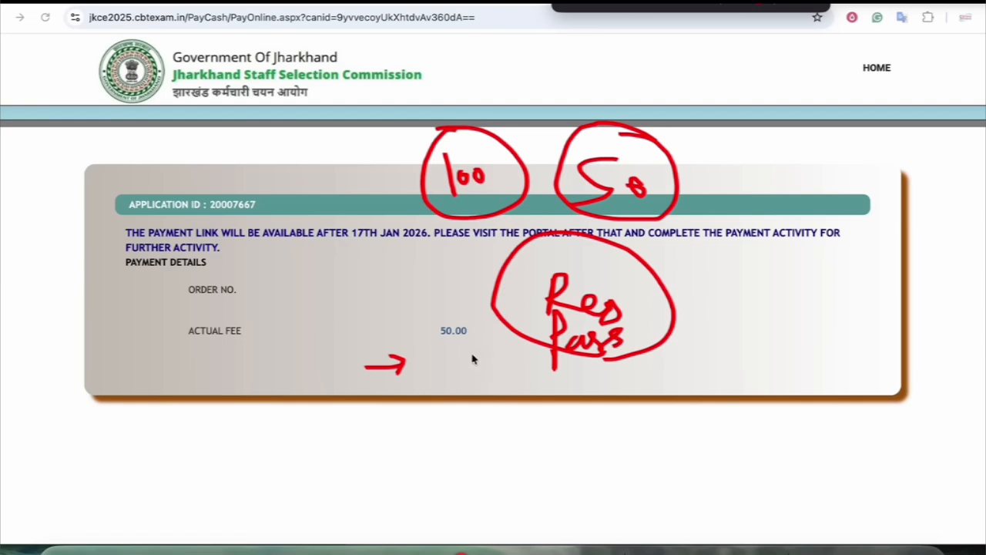
Write Photo and a sign note in red, then clear all annotations
mouse_move(765, 154)
mouse_down()
mouse_move(779, 217)
mouse_move(777, 178)
mouse_move(810, 202)
mouse_move(844, 198)
mouse_up()
mouse_move(864, 153)
mouse_down()
mouse_move(869, 205)
mouse_move(903, 179)
mouse_up()
mouse_move(840, 255)
mouse_down()
mouse_move(812, 298)
mouse_move(840, 279)
mouse_move(876, 304)
mouse_move(897, 356)
mouse_up()
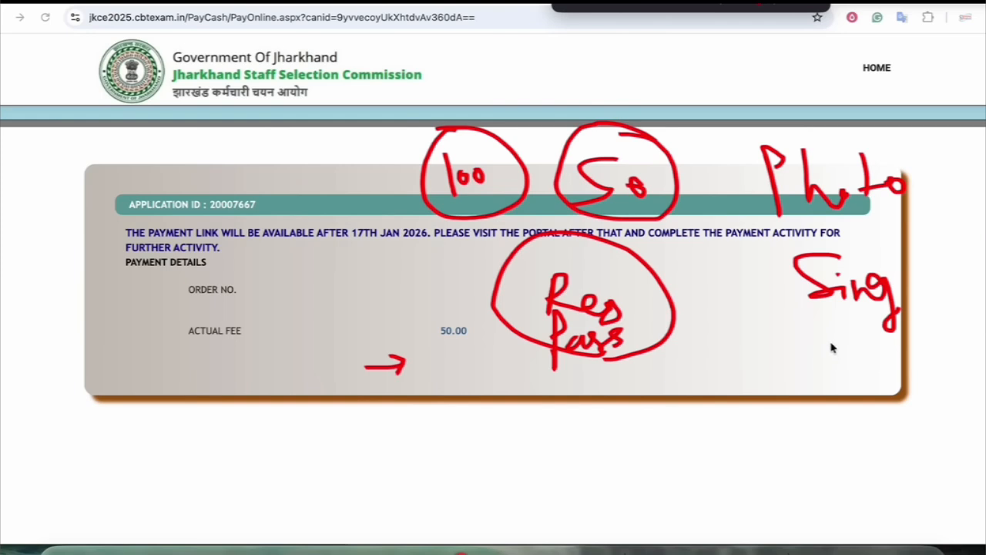
key(Escape)
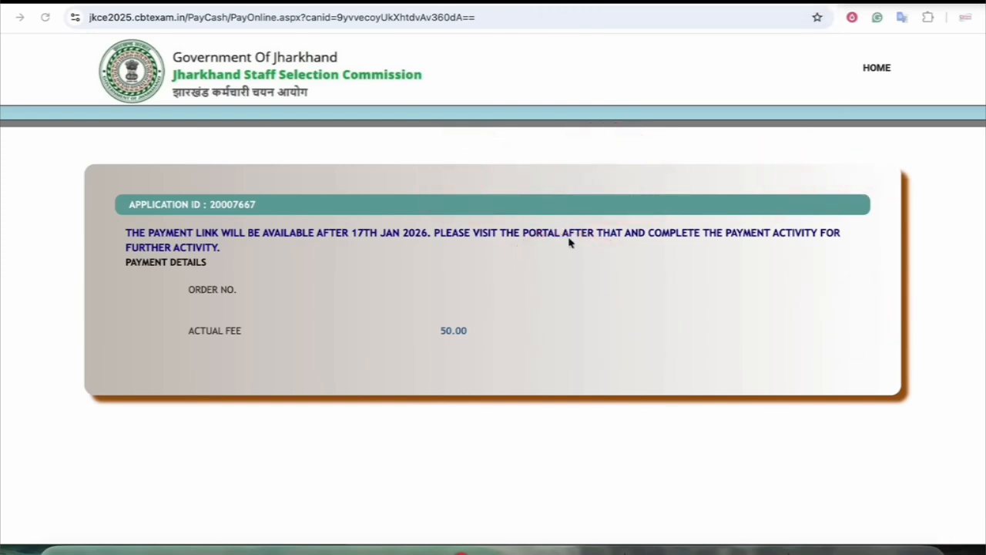
Return to the JKCE-2025 home page through the HOME menu
click(875, 72)
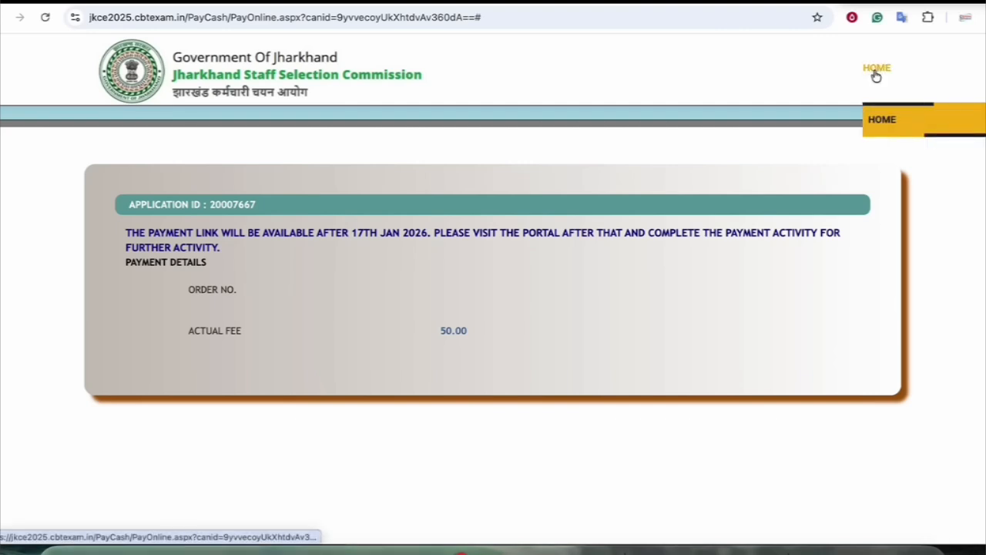
click(890, 129)
scroll(326, 238, down, 5)
scroll(326, 238, up, 5)
scroll(327, 238, down, 3)
scroll(331, 185, up, 3)
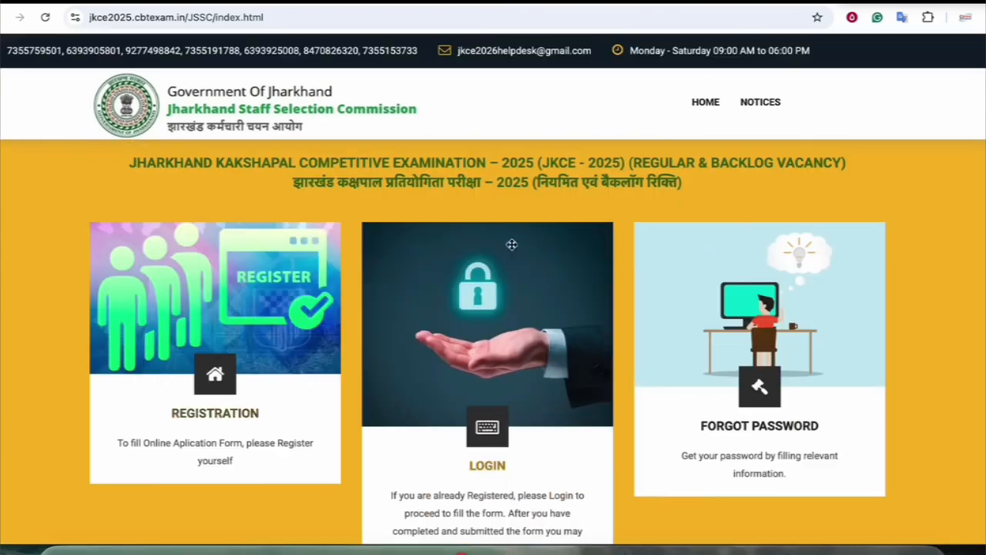
scroll(454, 399, down, 2)
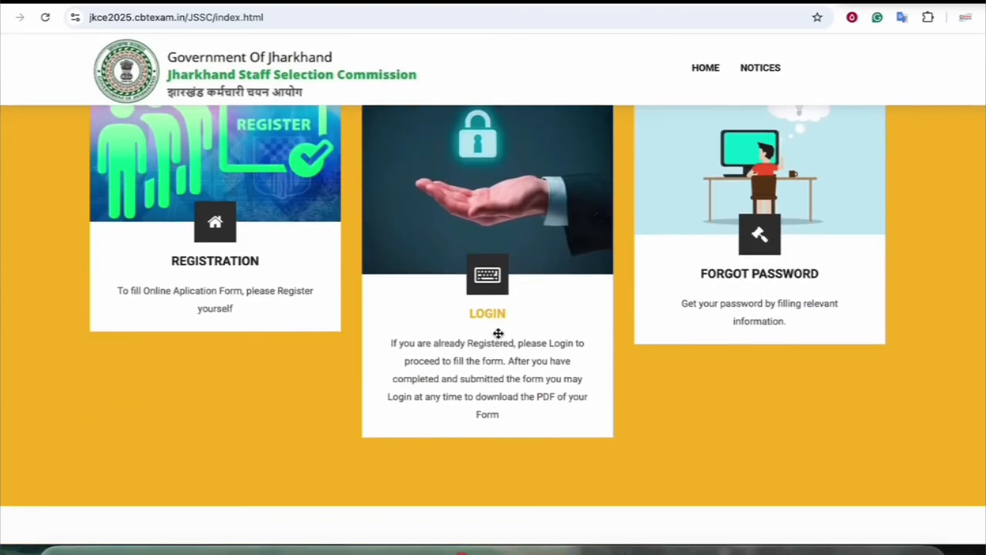
Open the candidate LOGIN page and fill in the login ID and password
click(488, 375)
click(471, 293)
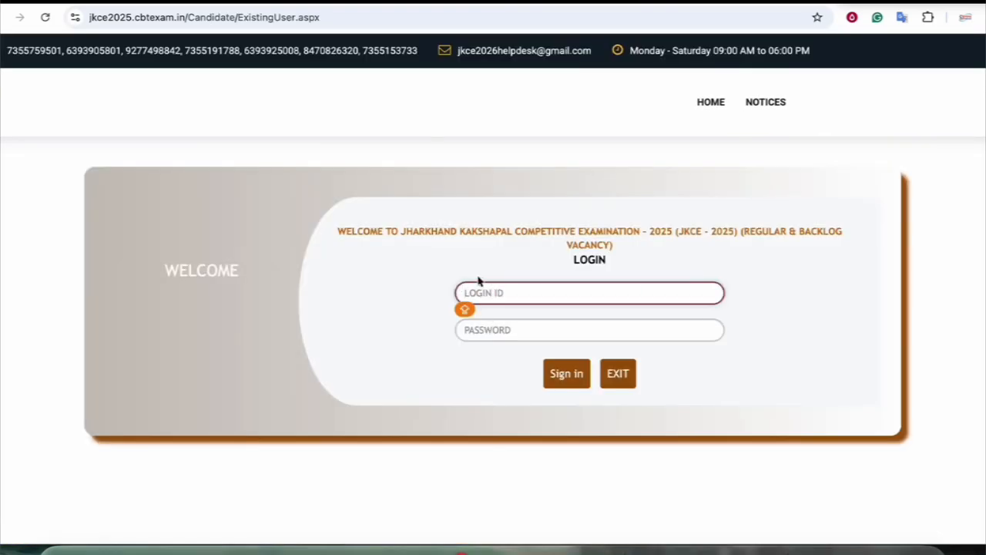
click(497, 330)
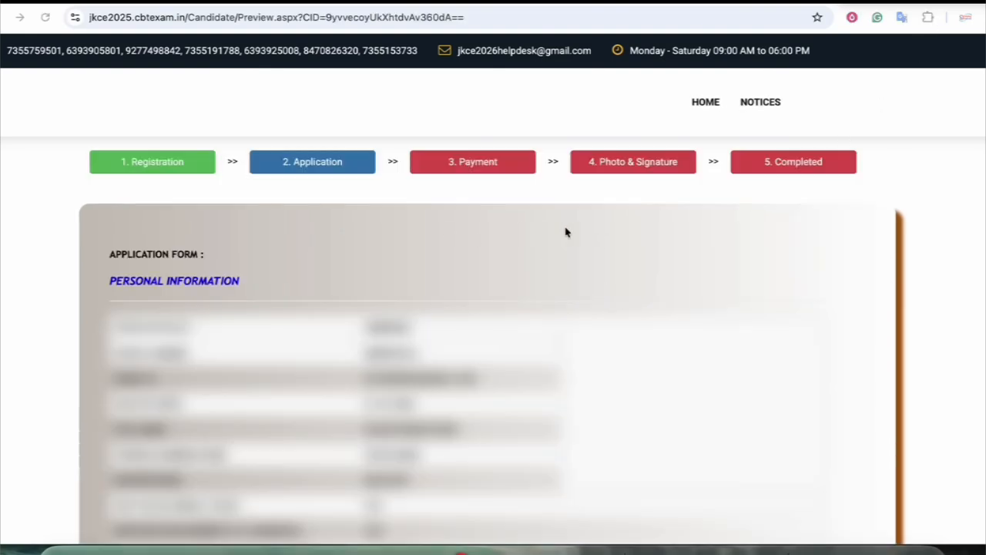
Annotate in red the form header and the Payment, Photo & Signature and Completed steps, then clear the annotations
mouse_move(755, 5)
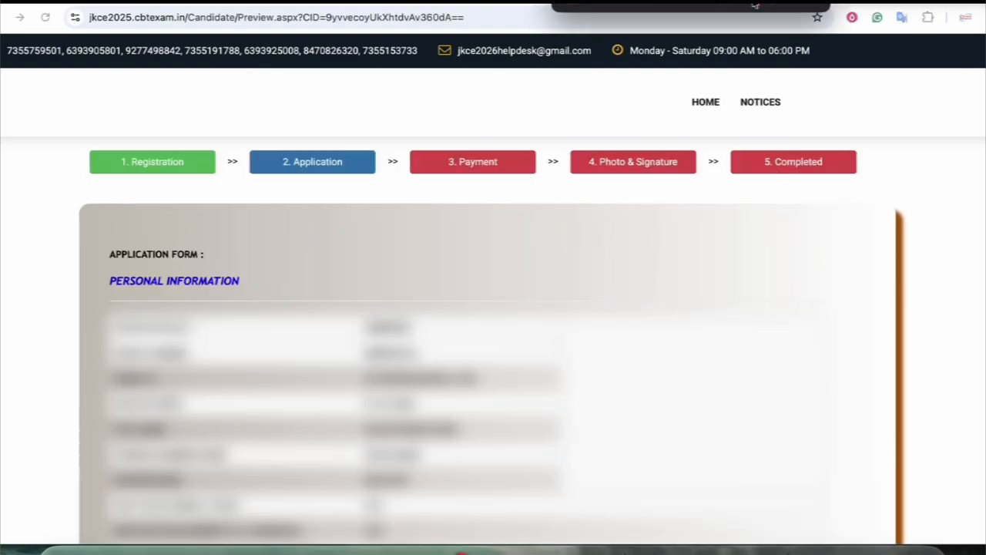
drag(529, 216, 516, 287)
drag(502, 245, 550, 268)
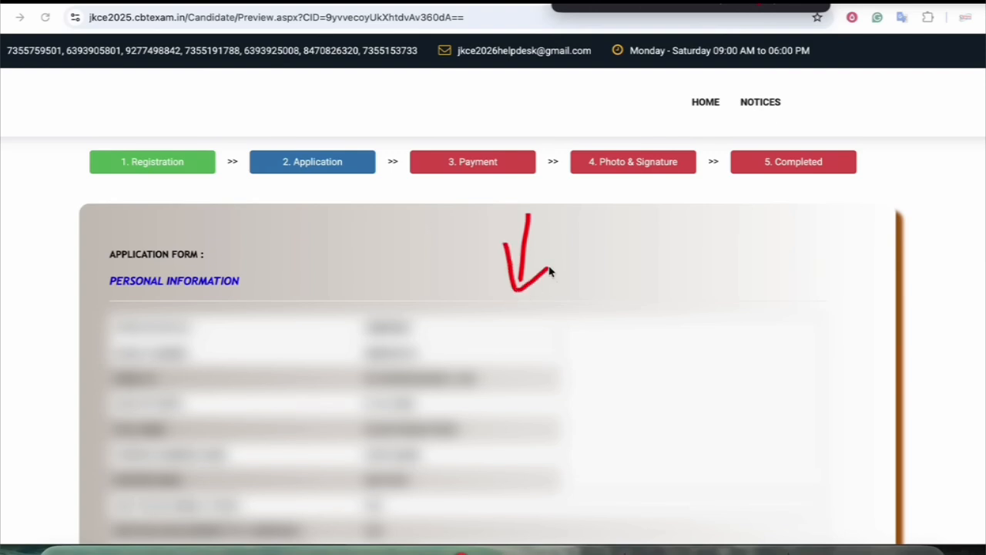
mouse_move(453, 184)
mouse_down()
mouse_move(436, 189)
mouse_move(464, 188)
mouse_up()
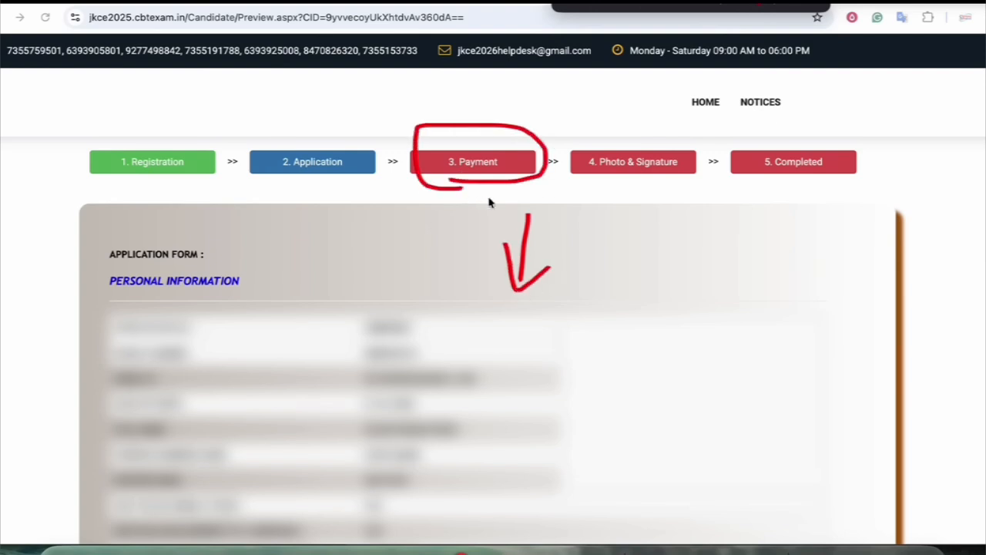
drag(359, 77, 429, 127)
mouse_move(609, 182)
mouse_down()
mouse_move(670, 136)
mouse_move(620, 182)
mouse_up()
mouse_move(766, 184)
mouse_down()
mouse_move(779, 136)
mouse_move(784, 187)
mouse_up()
key(Escape)
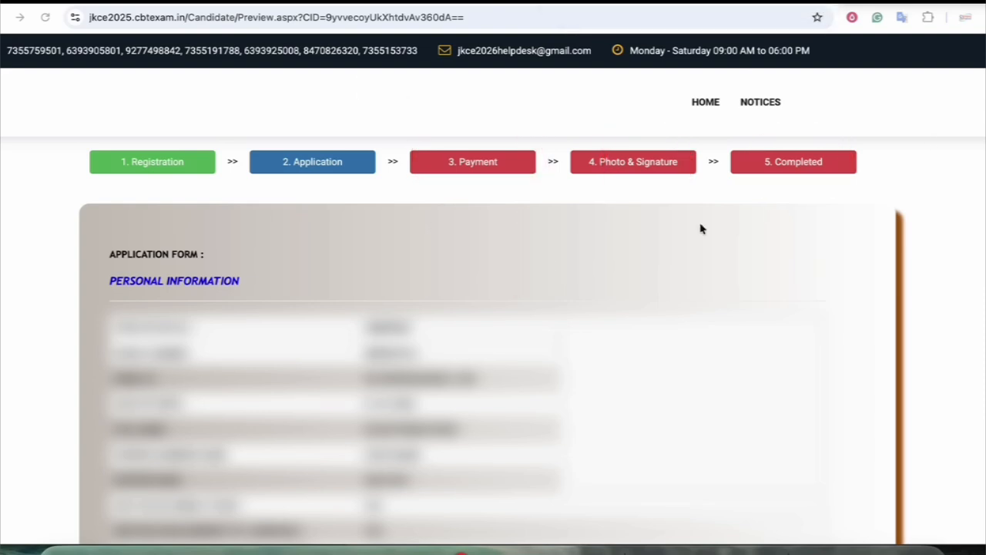
At the preview's bottom, mark a circled 17 and the way to payment, then accept the declaration
scroll(701, 229, down, 10)
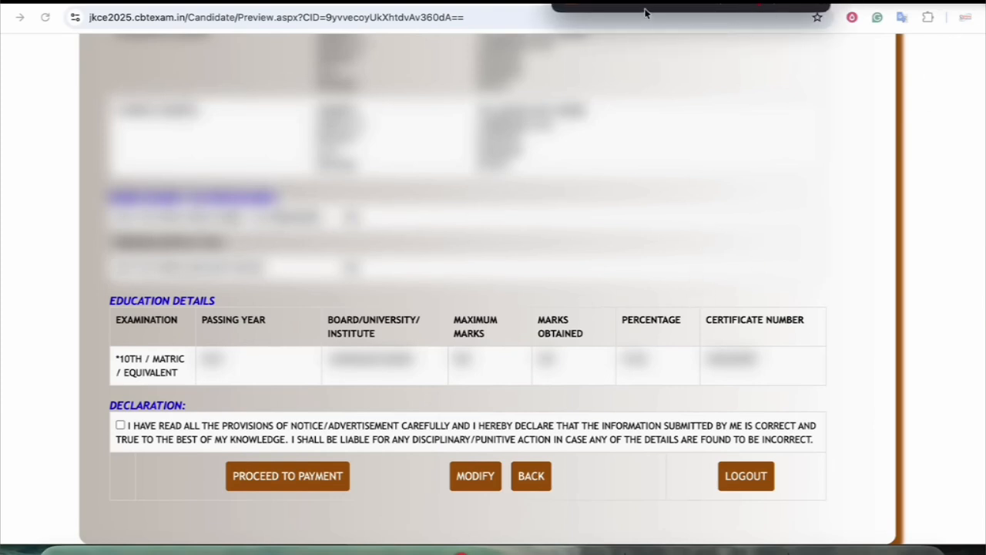
mouse_move(650, 157)
mouse_down()
mouse_move(659, 208)
mouse_move(702, 208)
mouse_move(733, 181)
mouse_up()
mouse_move(669, 239)
mouse_down()
mouse_move(614, 122)
mouse_move(667, 223)
mouse_move(690, 231)
mouse_up()
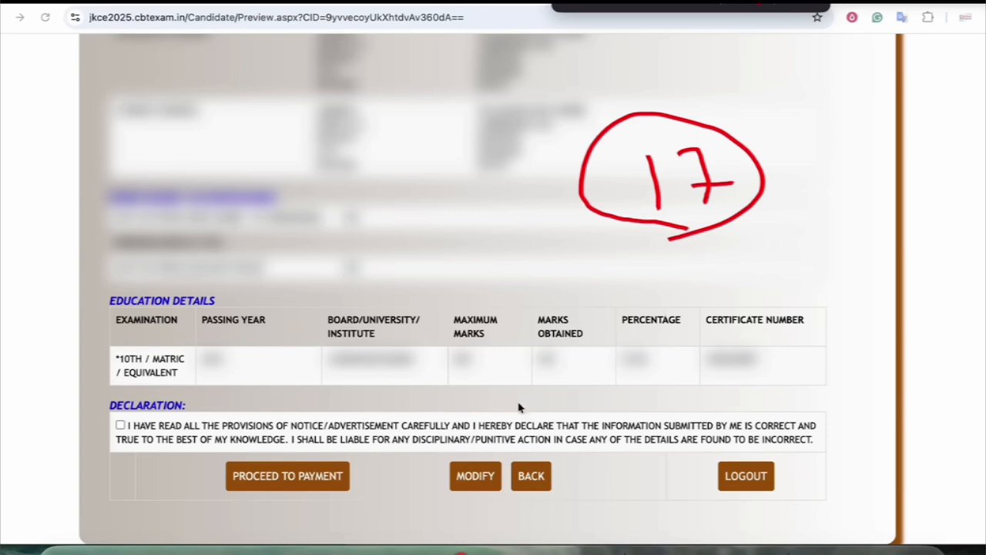
mouse_move(330, 468)
mouse_down()
mouse_move(315, 492)
mouse_move(324, 464)
mouse_up()
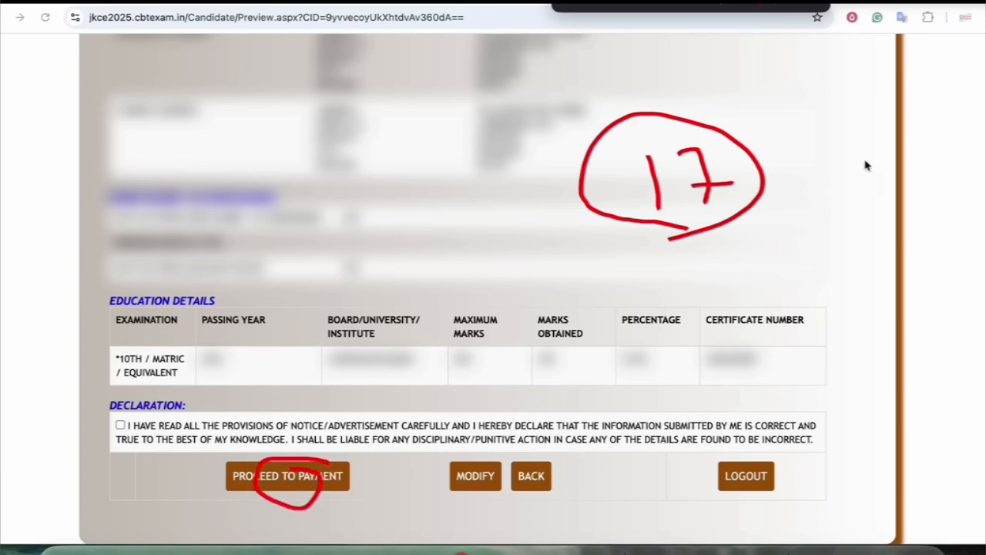
key(Escape)
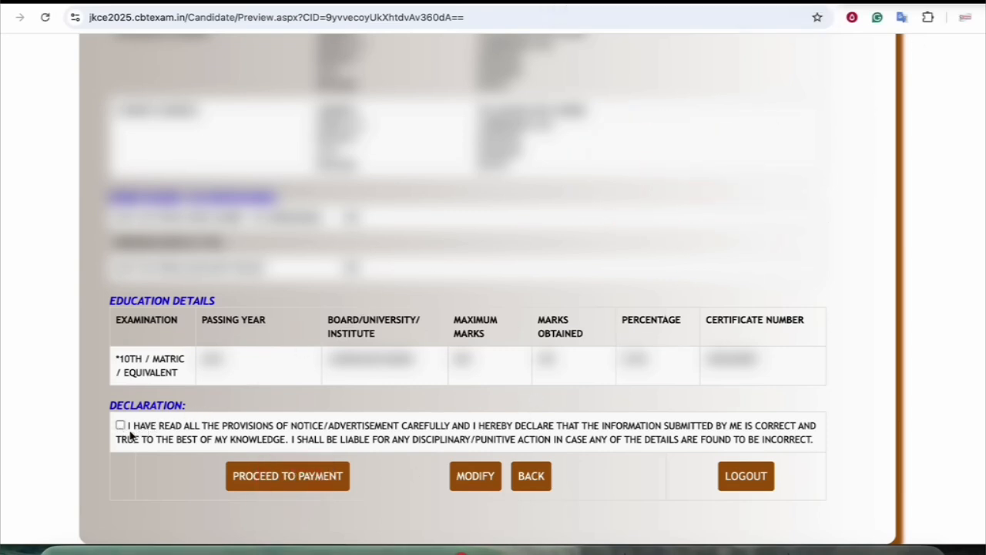
click(120, 425)
click(330, 475)
Highlight the 17th Jan 2026 date in yellow, then return to the JKCE-2025 home page
drag(323, 233, 484, 232)
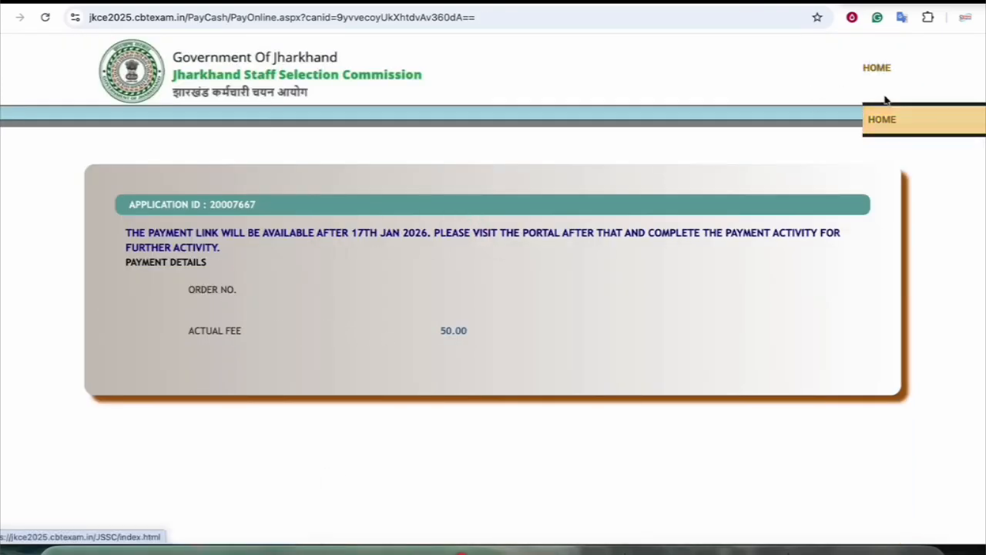
click(875, 67)
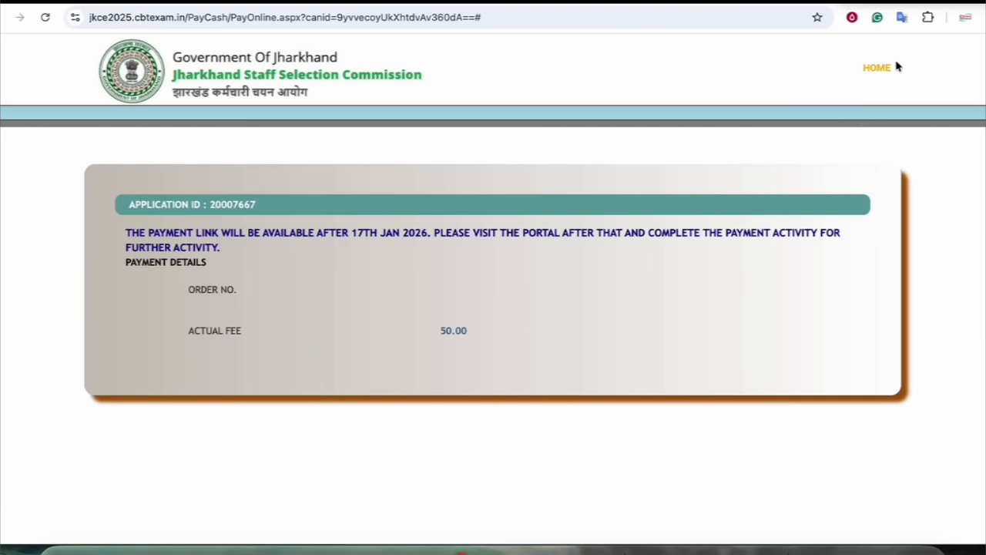
mouse_move(880, 84)
click(889, 118)
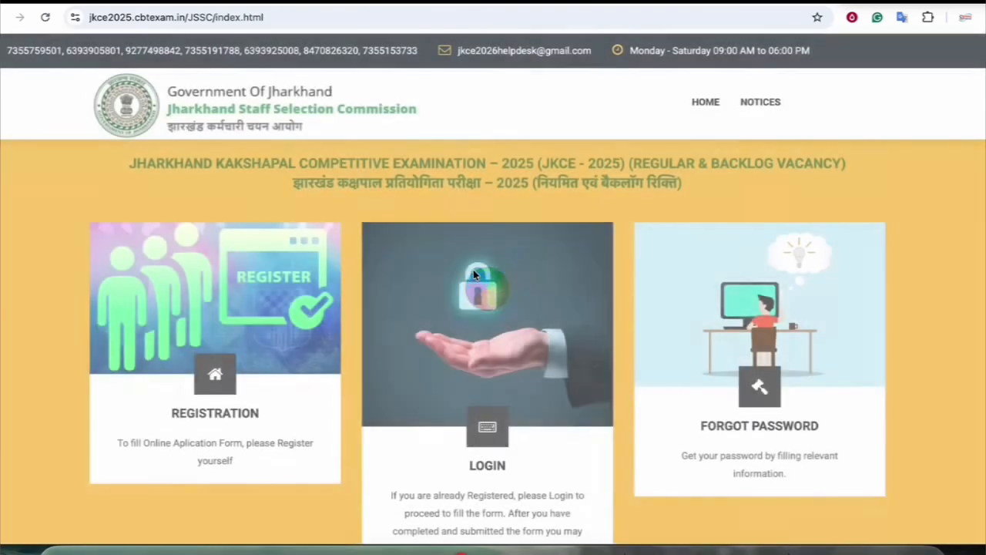
On the home page's latest news, circle the 11-13 Feb 2026 correction window and point an arrow at it
scroll(472, 285, down, 10)
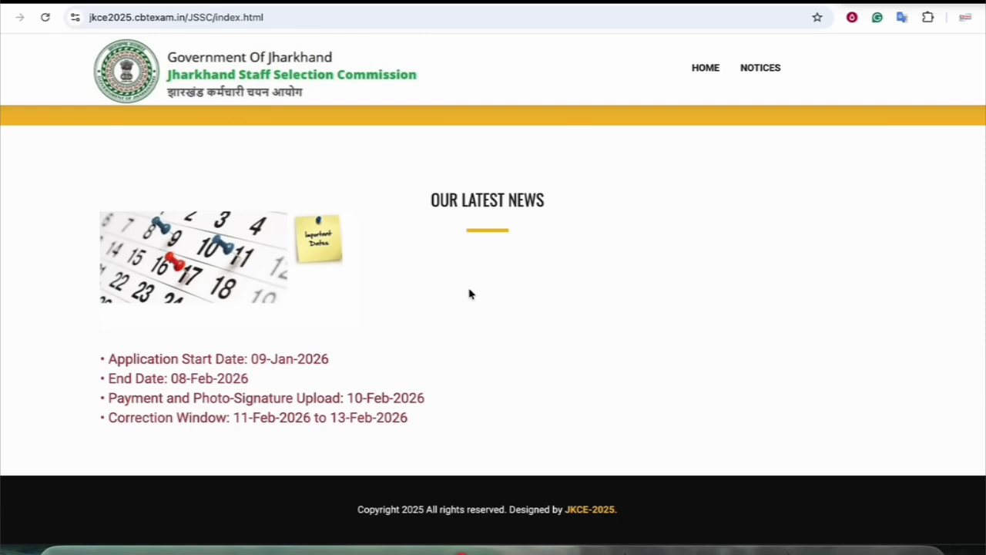
mouse_move(661, 9)
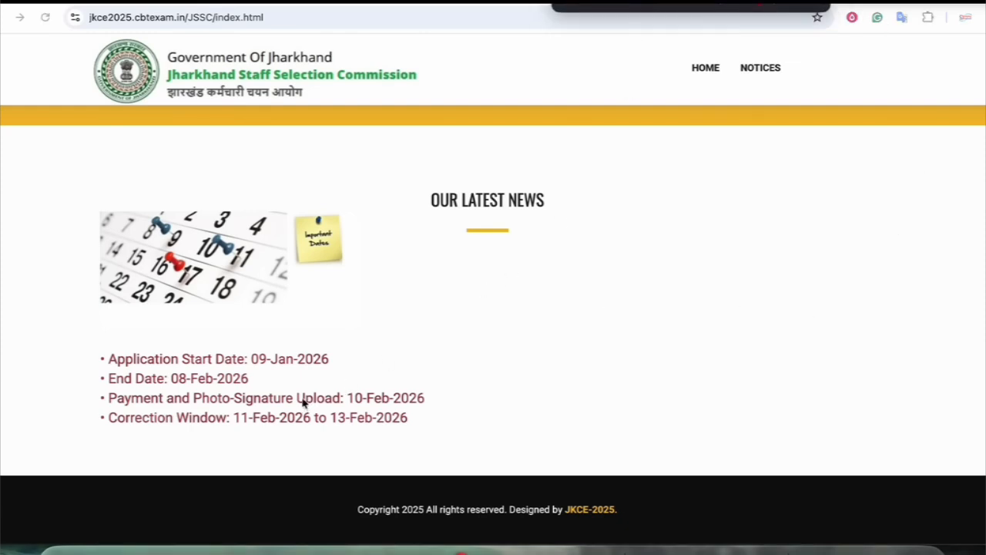
mouse_move(263, 402)
mouse_down()
mouse_move(242, 400)
mouse_move(239, 434)
mouse_move(359, 436)
mouse_move(414, 416)
mouse_move(237, 411)
mouse_up()
drag(520, 422, 420, 423)
mouse_move(437, 409)
mouse_down()
mouse_move(415, 424)
mouse_move(435, 441)
mouse_up()
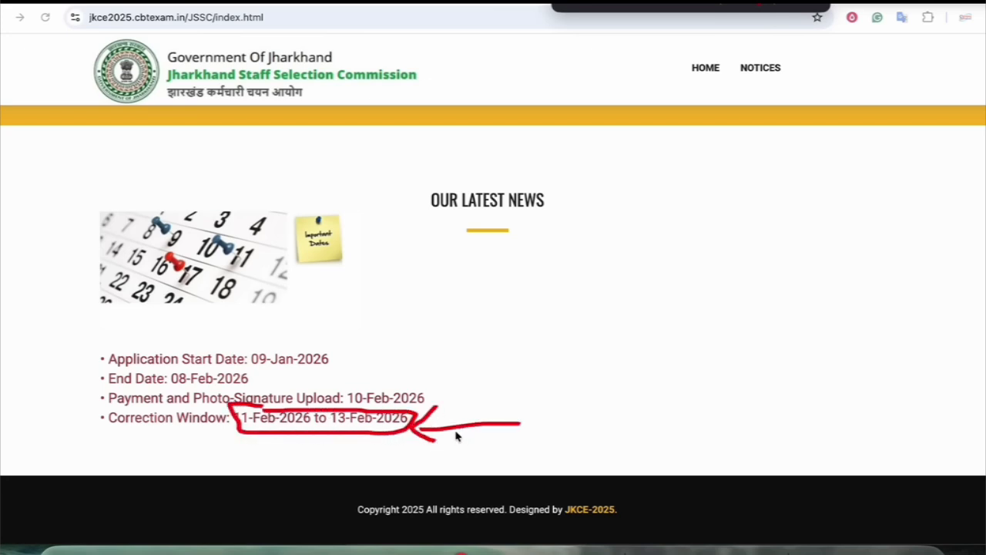